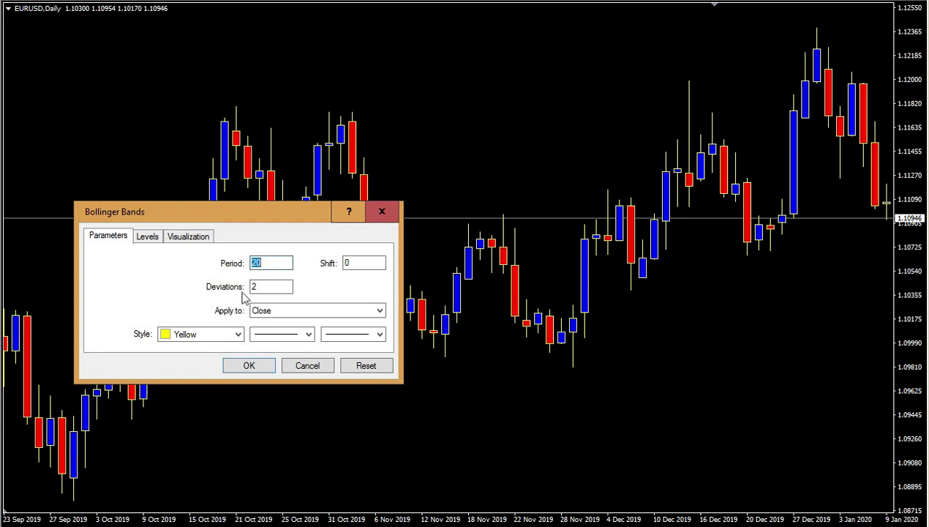
- Add Bollinger Bands to the EURUSD daily chart with period 20, deviations 2, applied to Close in yellow
click(278, 263)
click(250, 368)
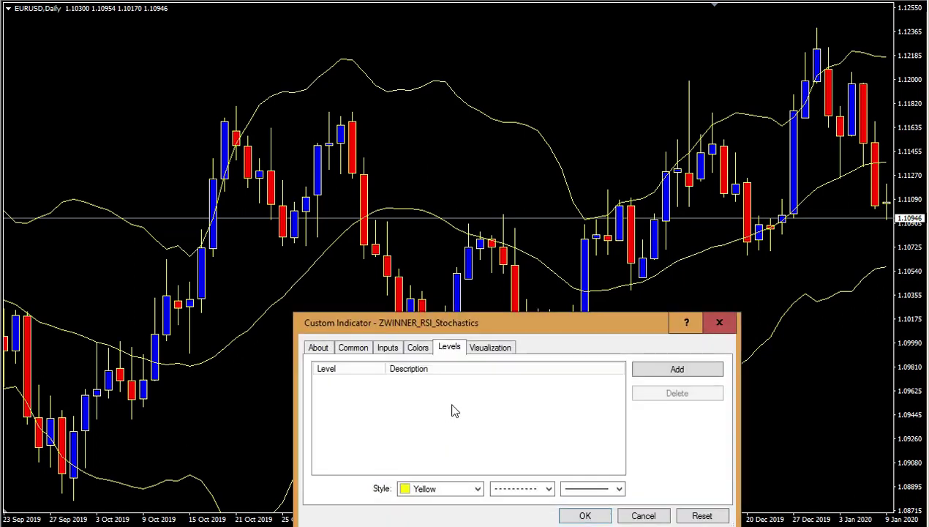
- Add the ZWINNER_RSI_Stochastics indicator with DLL imports allowed, keeping its default inputs and colours
click(318, 348)
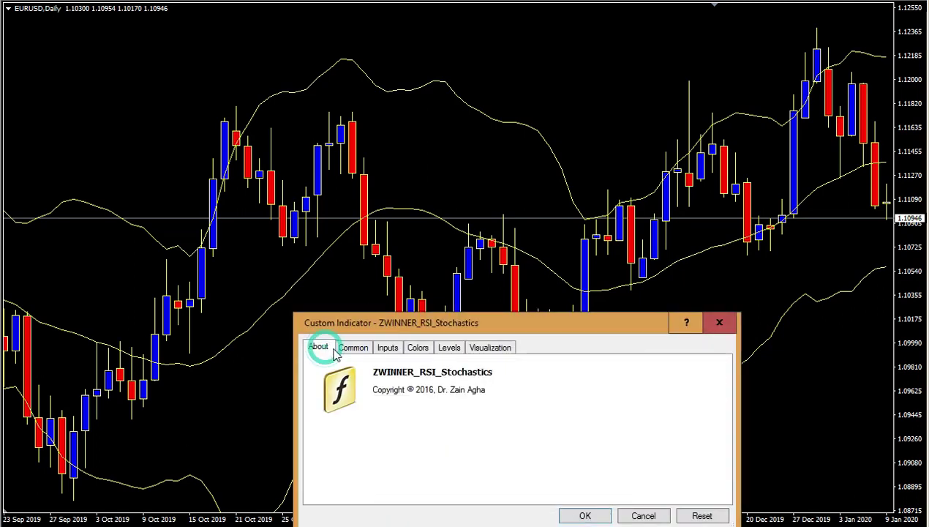
click(351, 349)
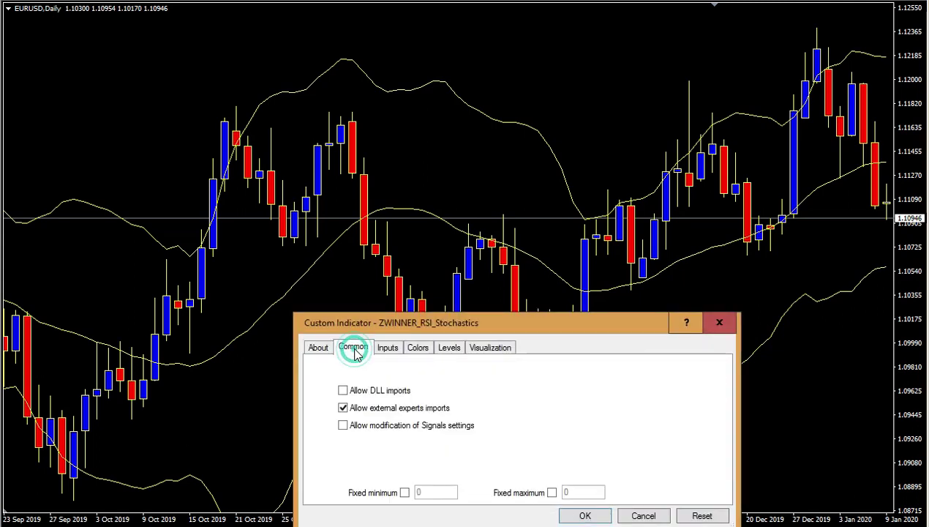
click(344, 390)
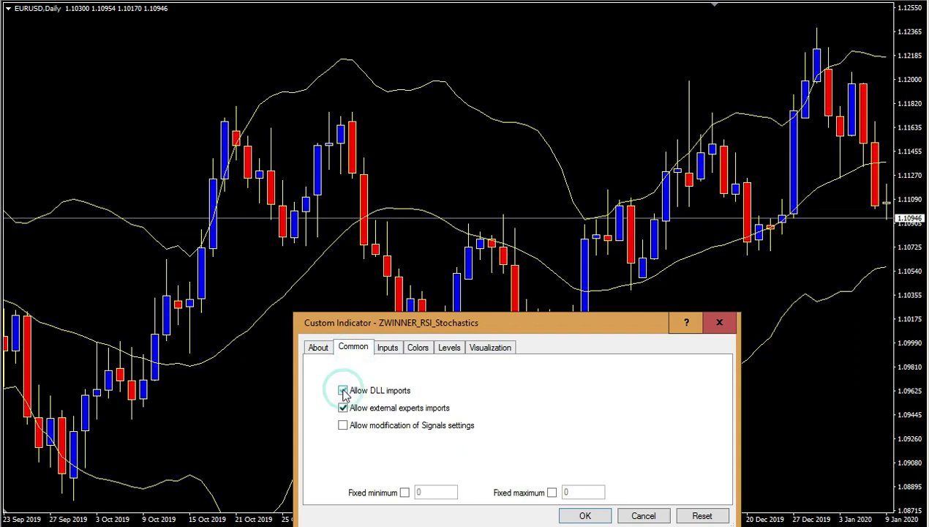
click(388, 349)
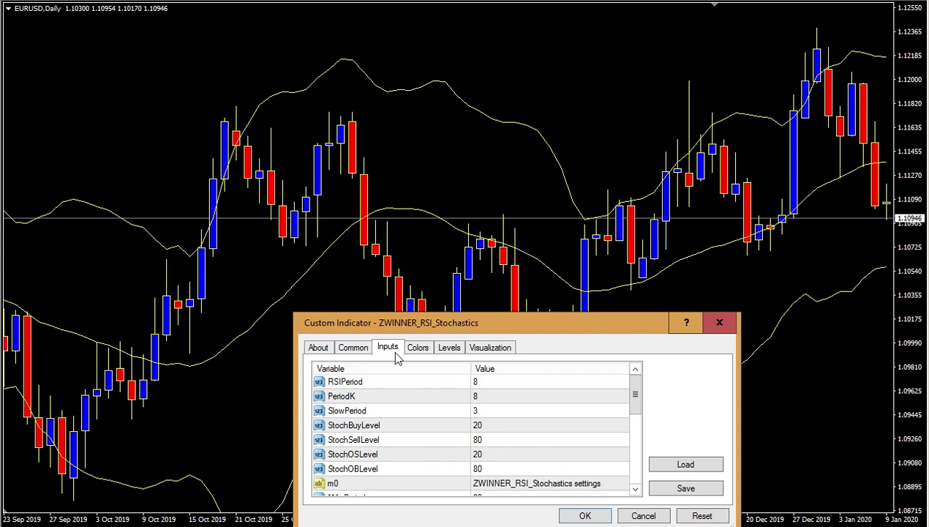
click(418, 349)
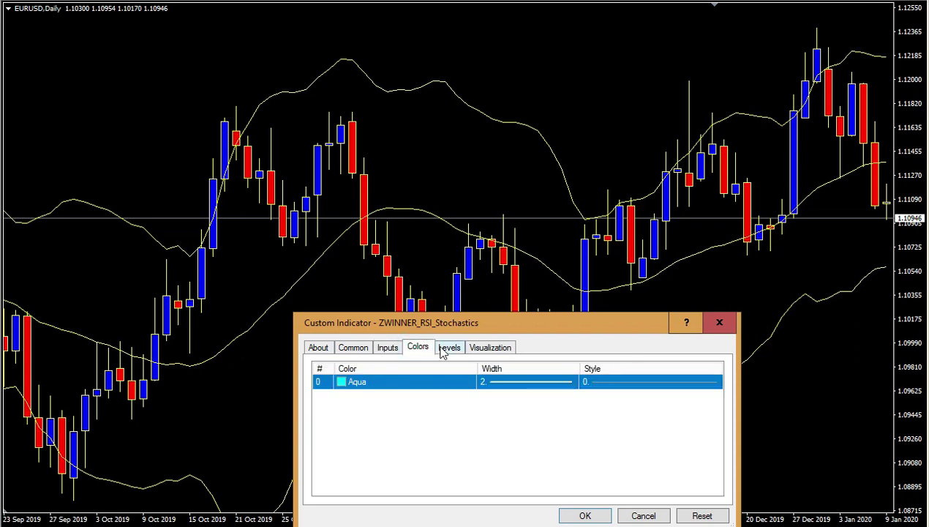
click(443, 349)
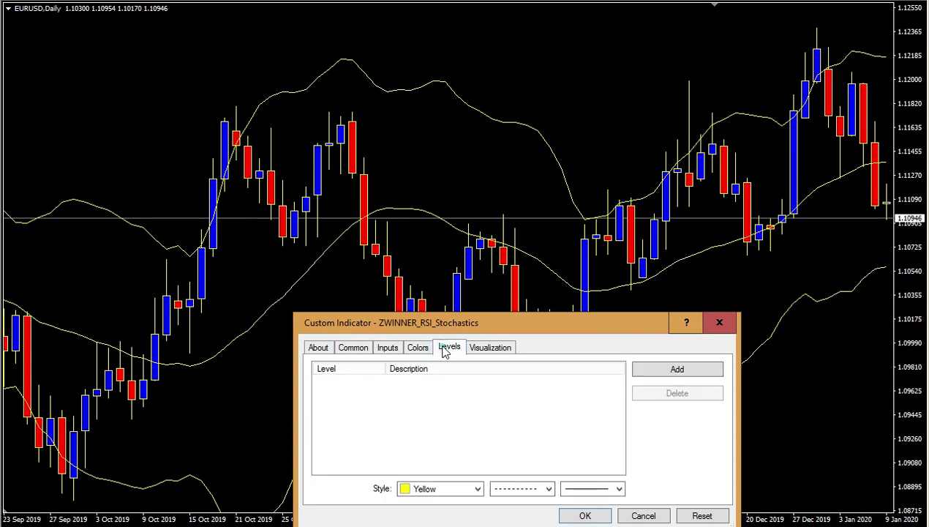
click(587, 516)
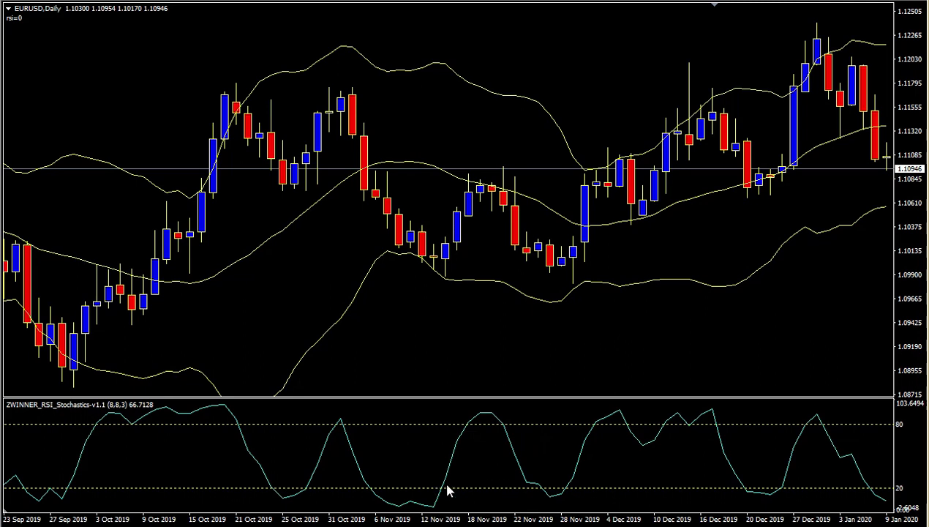
- Set the ZWINNER_RSI_Stochastics indicator's upper level to 70 and its lower level to 30
right_click(342, 426)
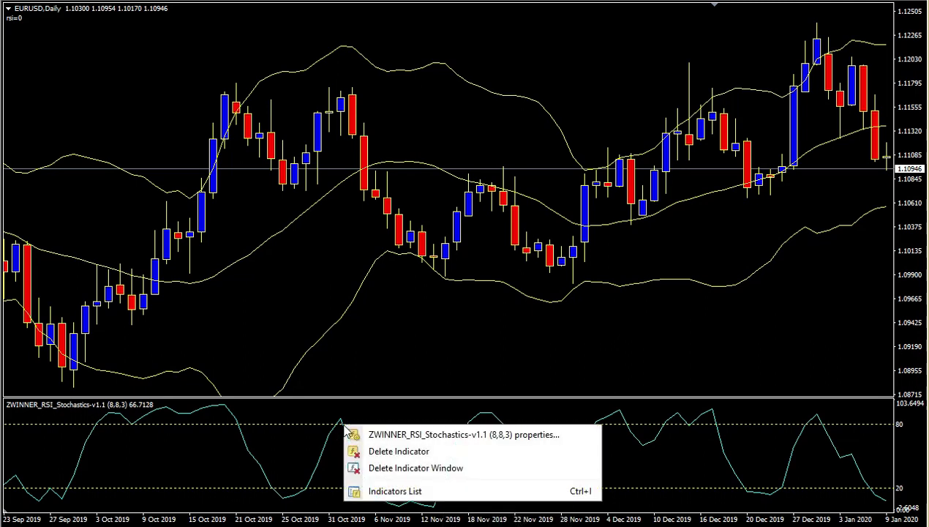
click(379, 437)
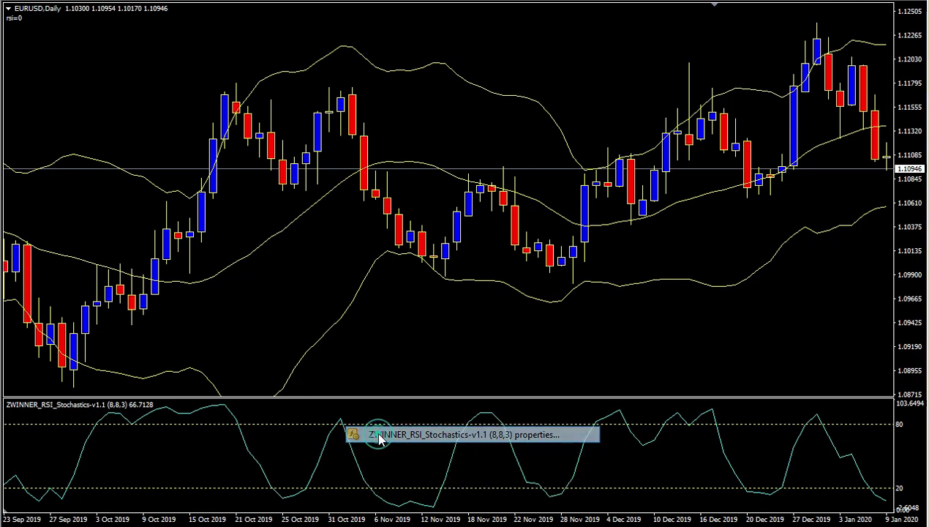
click(353, 382)
click(354, 382)
text(70)
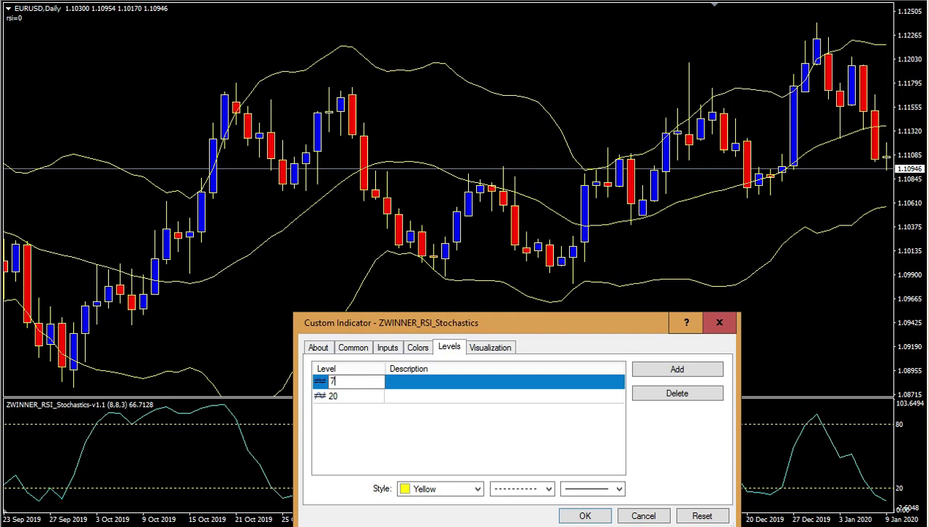
click(349, 399)
click(352, 398)
text(30)
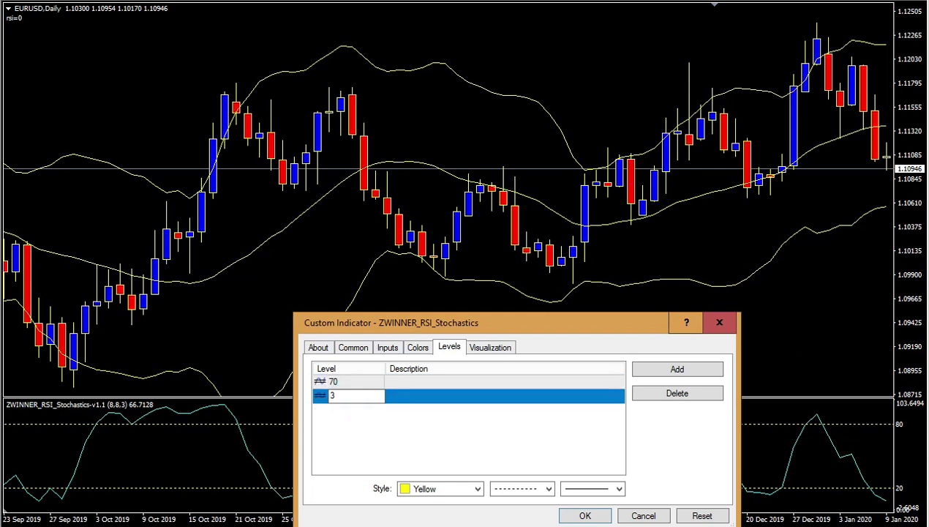
click(590, 517)
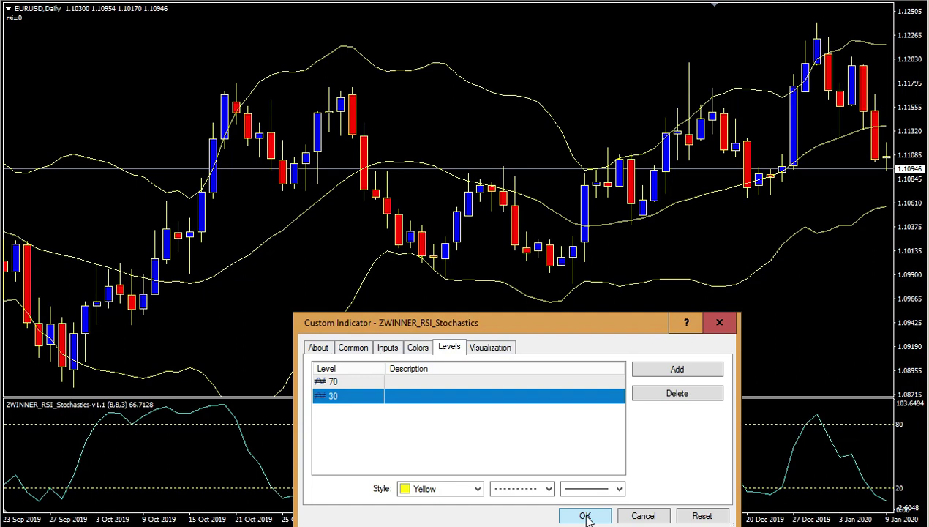
click(585, 517)
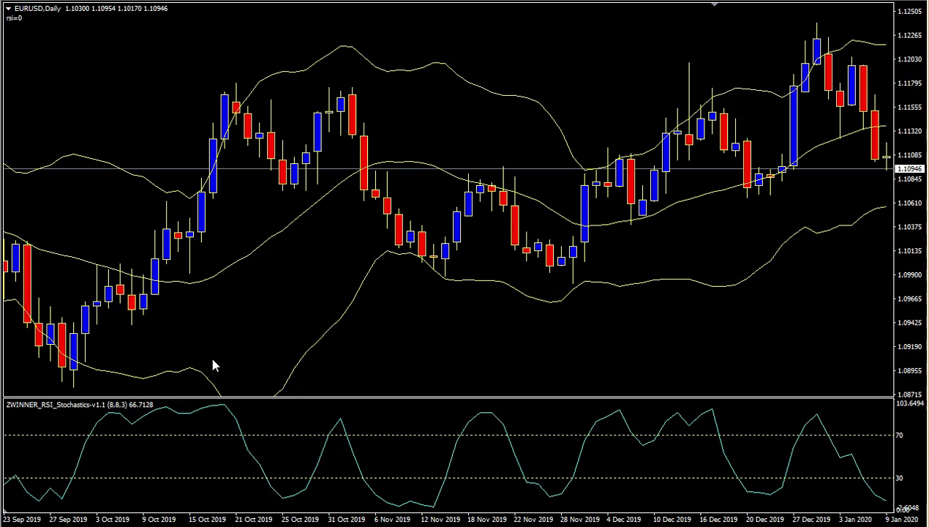
- Place a vertical line on the 27 September 2019 candle near the lower Bollinger Band
scroll(230, 336, left, 5)
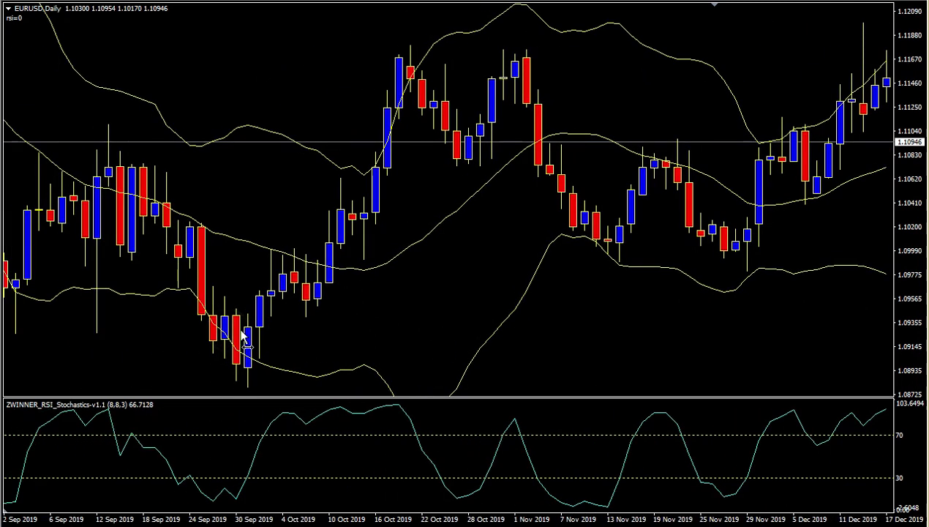
scroll(243, 336, right, 1)
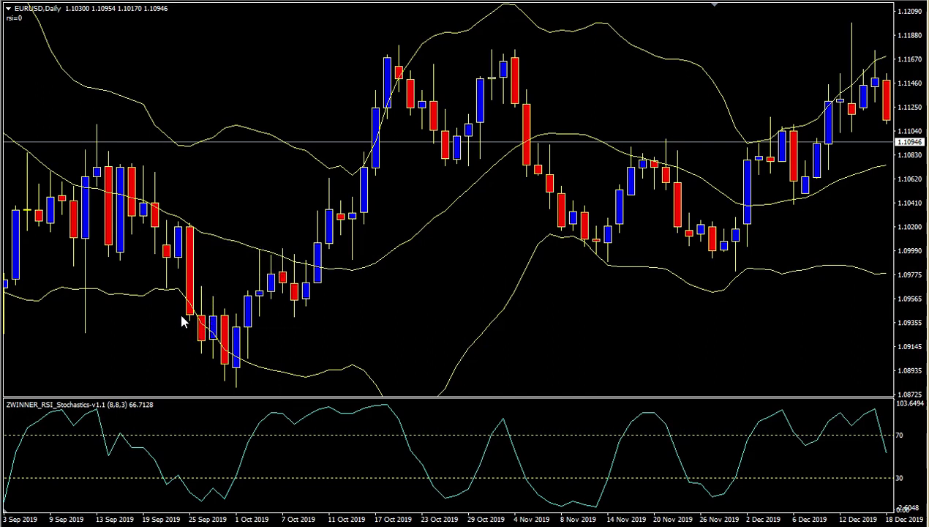
mouse_move(197, 320)
mouse_move(203, 349)
middle_click(212, 335)
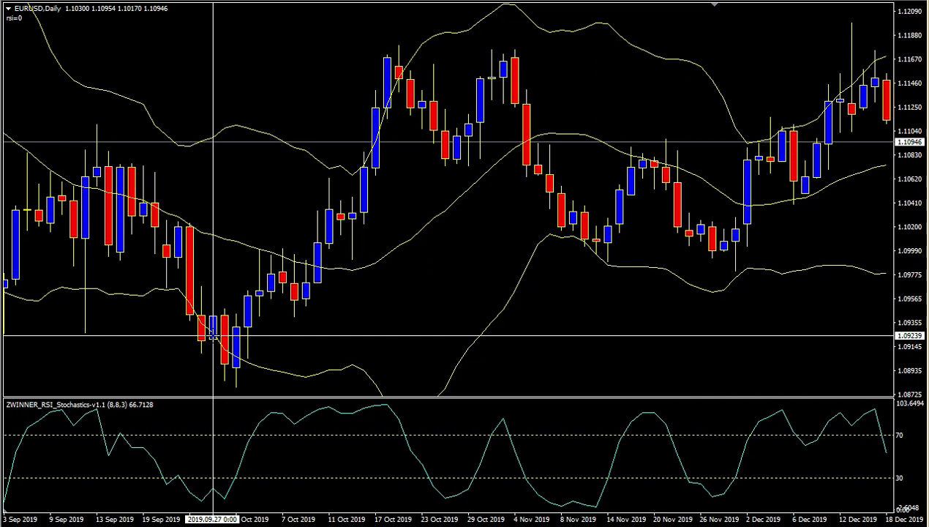
click(258, 85)
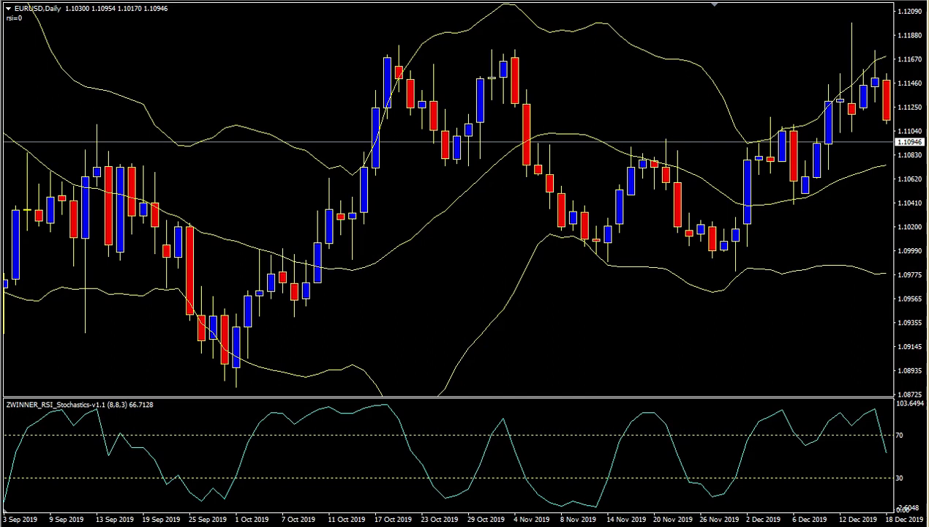
click(218, 254)
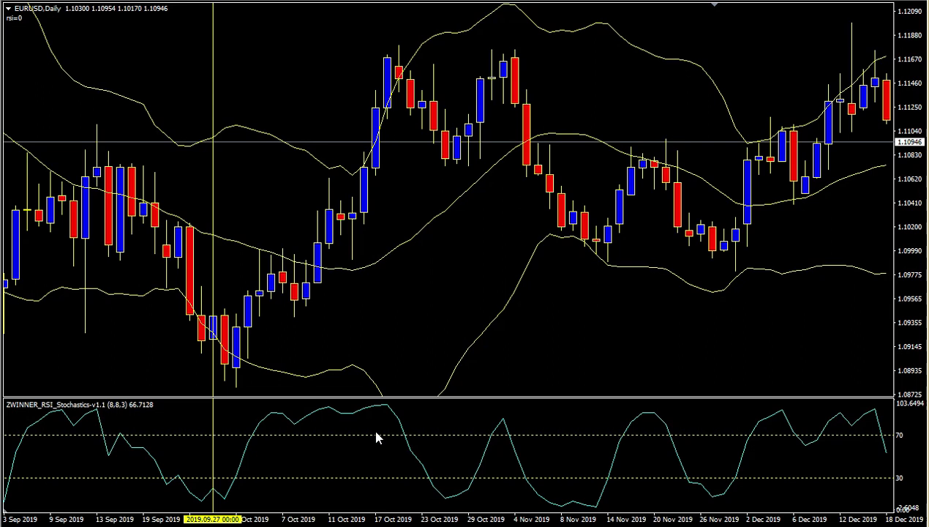
- Move the vertical line to the 1 October 2019 candle, where the oscillator crosses above level 30
click(215, 281)
drag(215, 281, 220, 282)
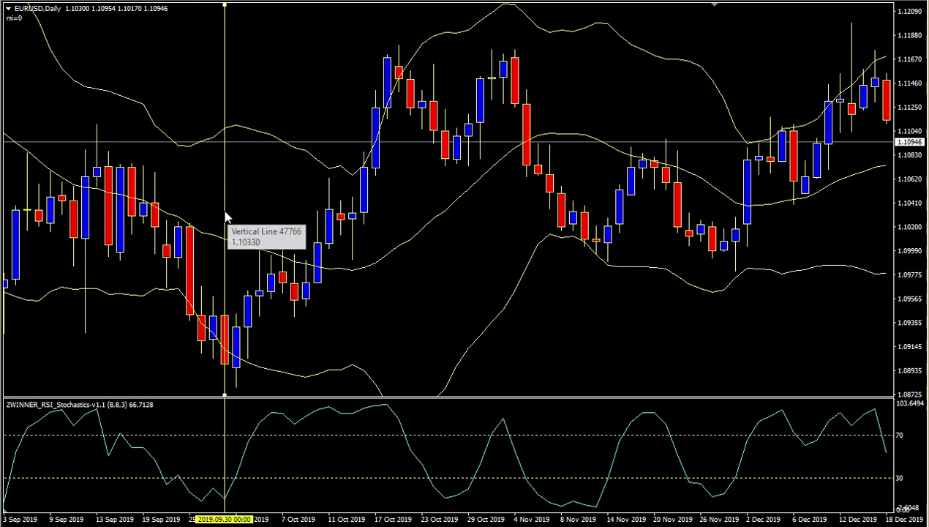
drag(225, 215, 236, 217)
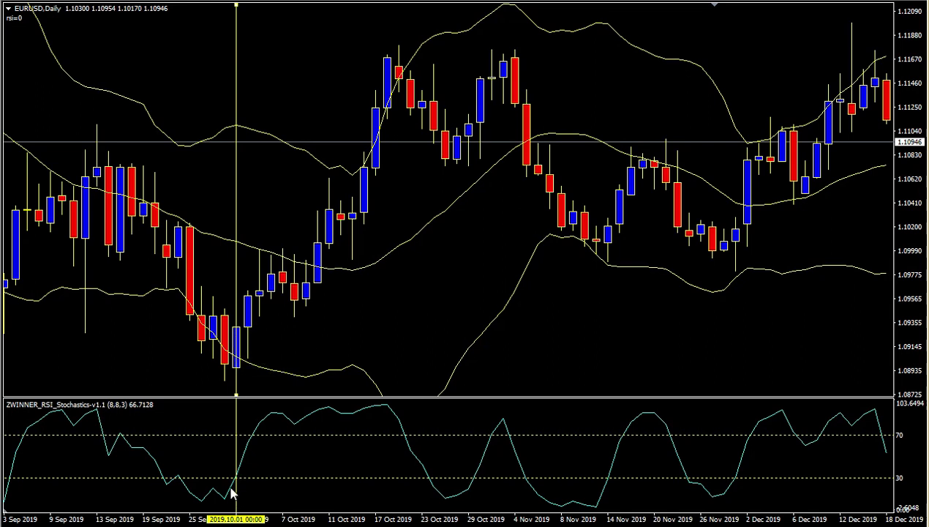
- Add horizontal lines at the 1 October candle's close, 1.09315, and below the recent swing low at 1.08801
mouse_move(238, 479)
click(255, 331)
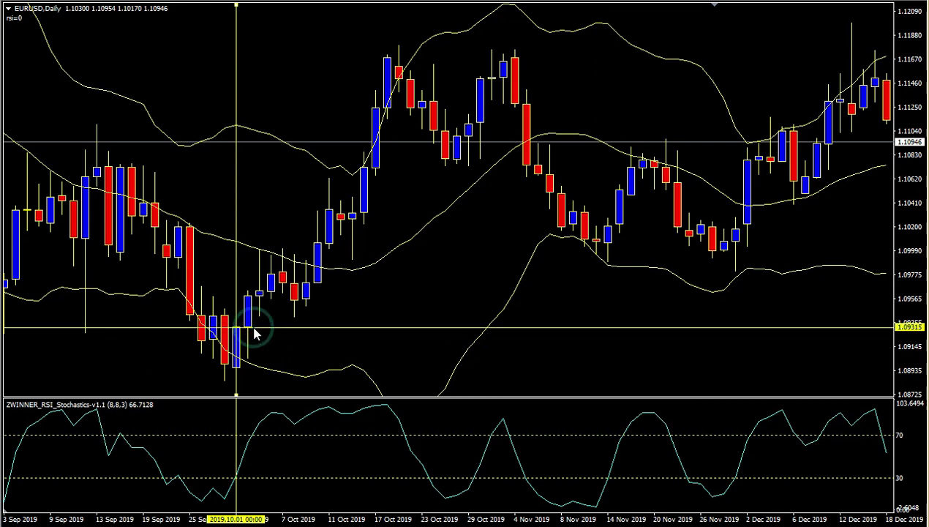
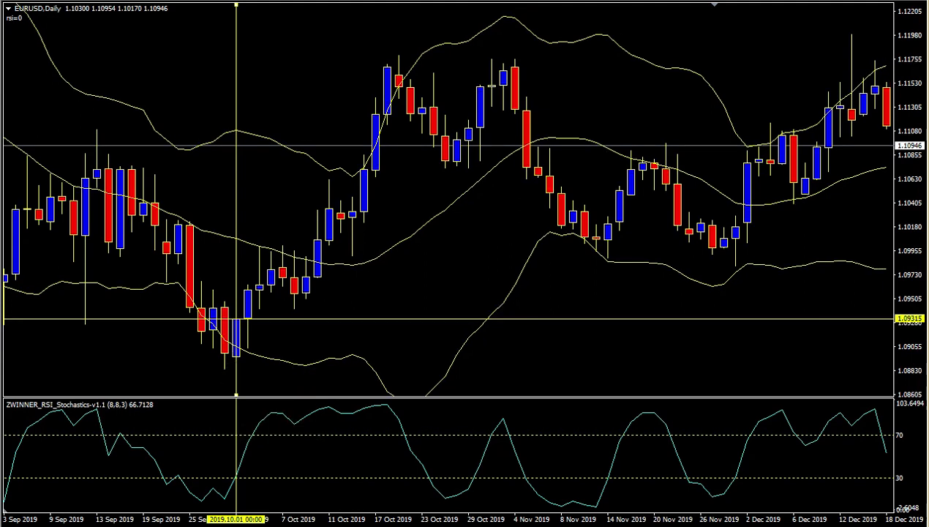
click(521, 379)
drag(521, 379, 521, 380)
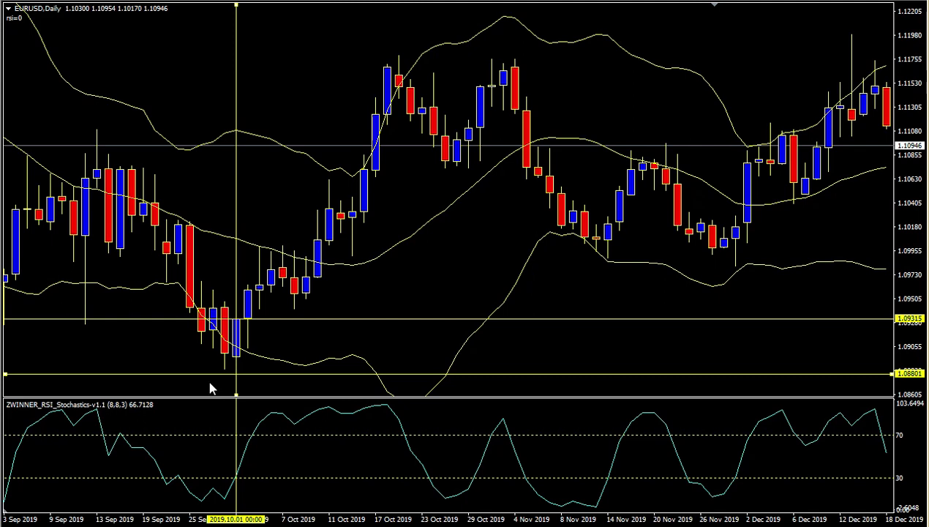
click(162, 375)
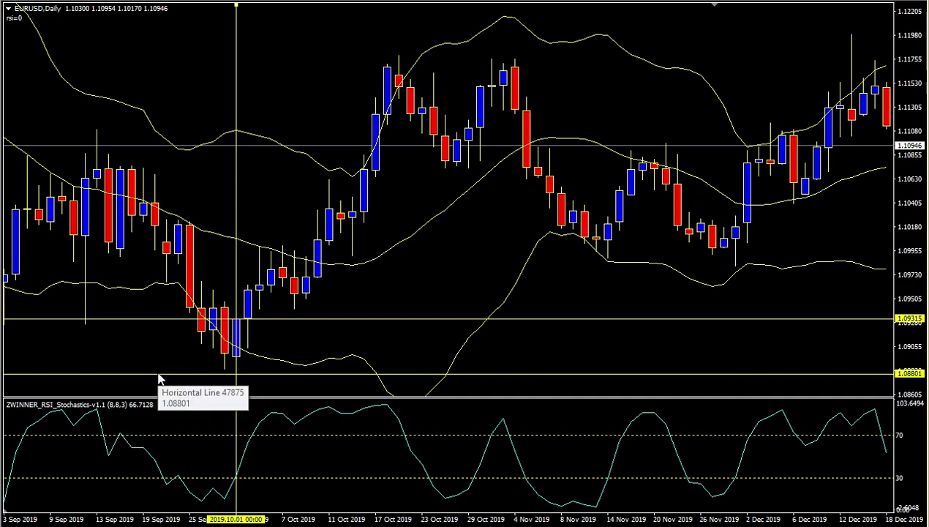
- Measure the price distance from the 1.09315 line up to the early October highs and the 11 October candle
drag(163, 318, 261, 255)
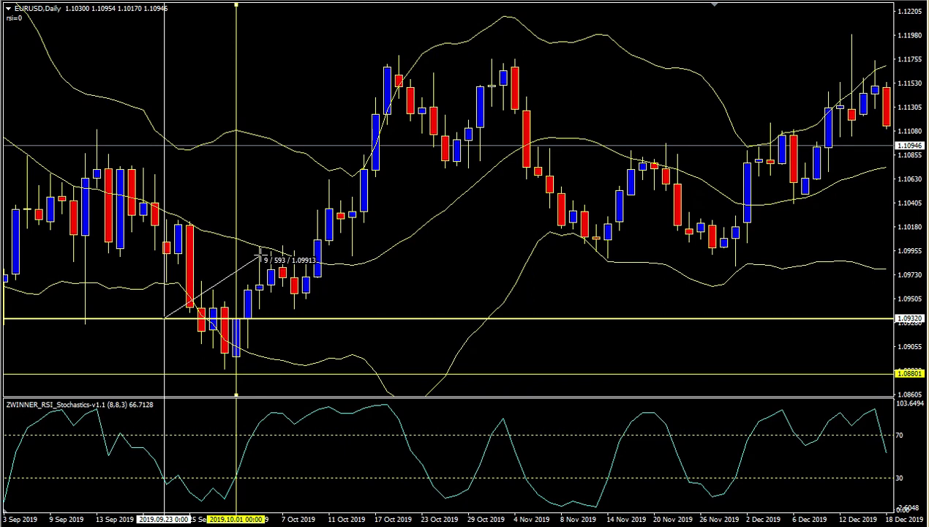
drag(260, 255, 327, 206)
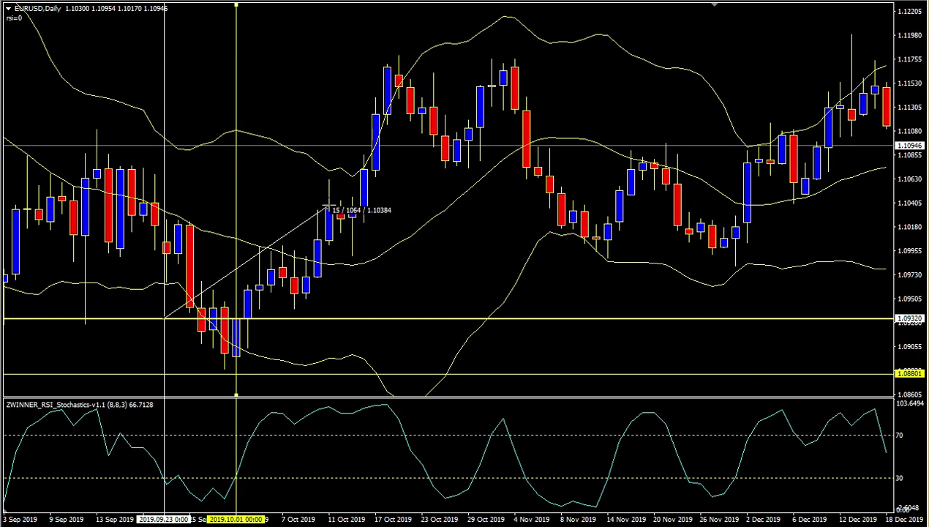
drag(327, 206, 327, 207)
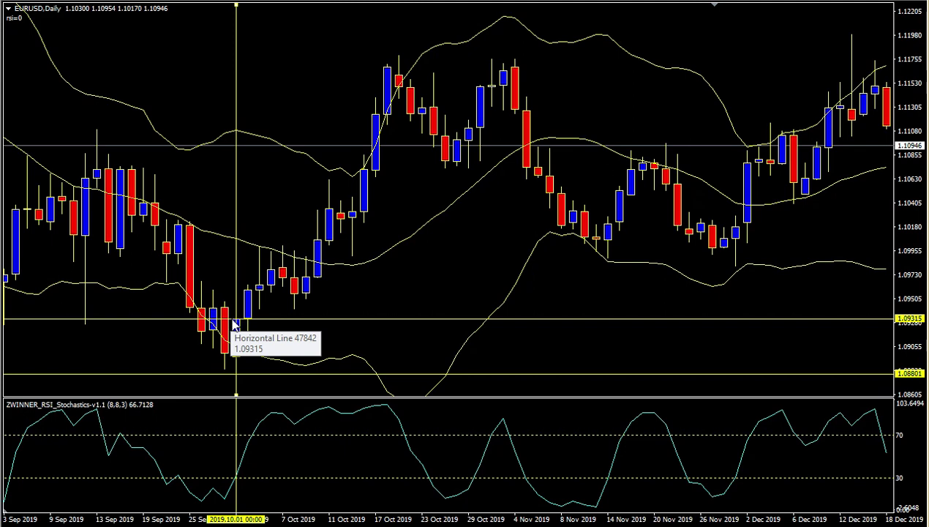
- Inspect the price at the middle Bollinger Band around 7 October with the crosshair, relative to the 1.09315 line
mouse_move(236, 326)
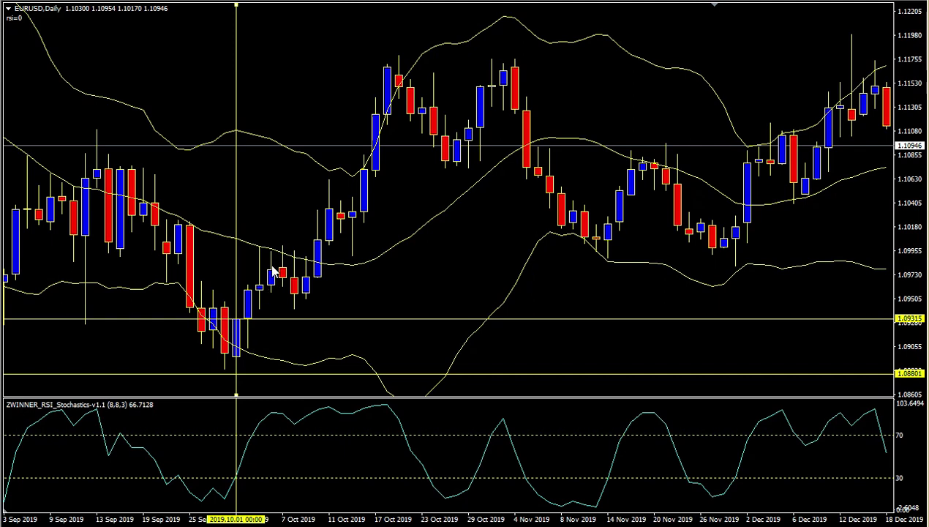
mouse_move(268, 254)
middle_click(281, 254)
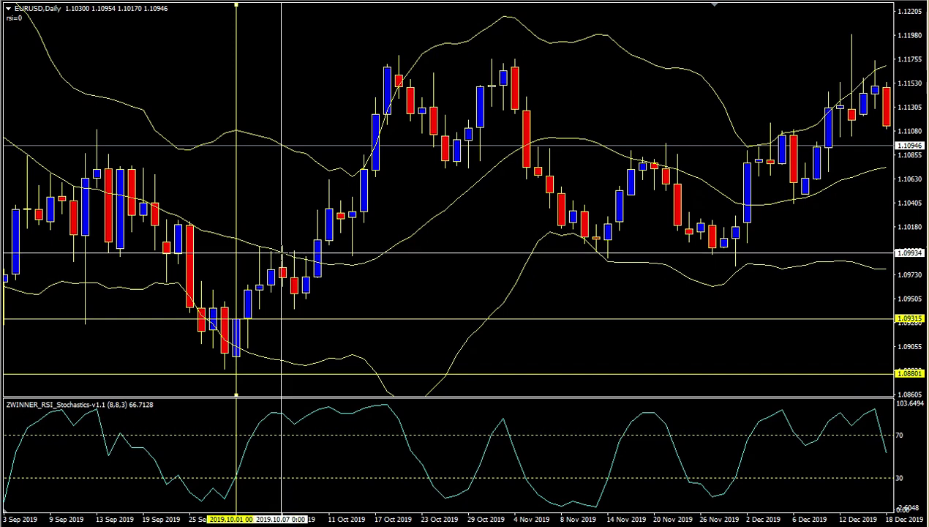
mouse_move(281, 254)
mouse_down()
mouse_move(267, 324)
mouse_move(262, 317)
mouse_up()
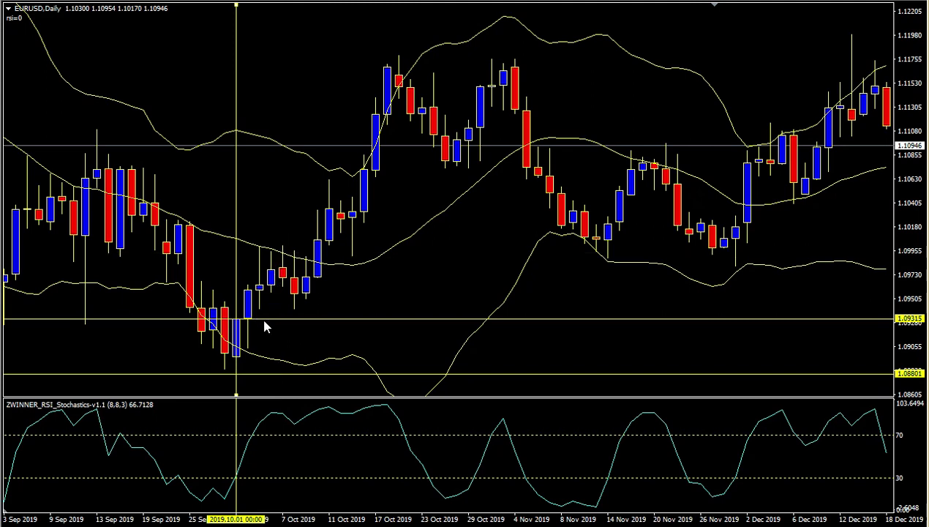
- Measure the price distance from the 1.09315 line up to the upper Bollinger Band around 16 October
middle_click(264, 317)
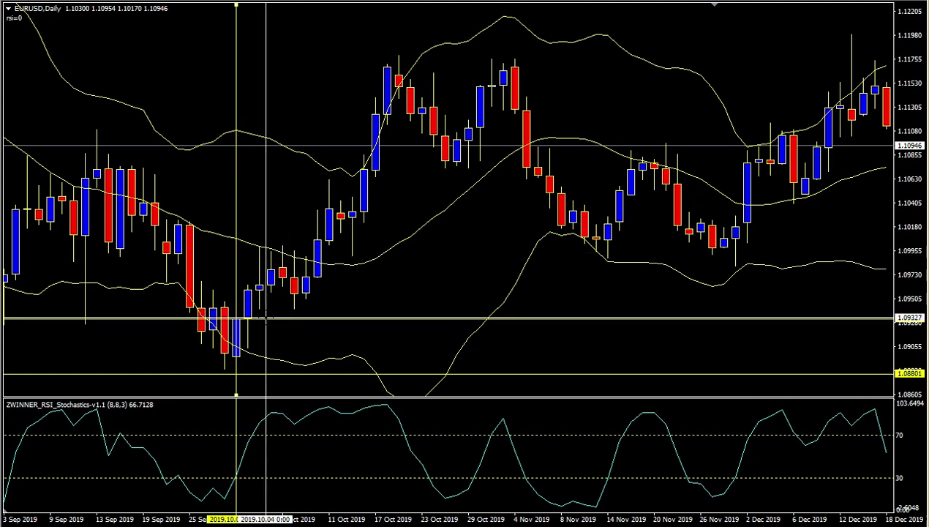
drag(266, 319, 363, 169)
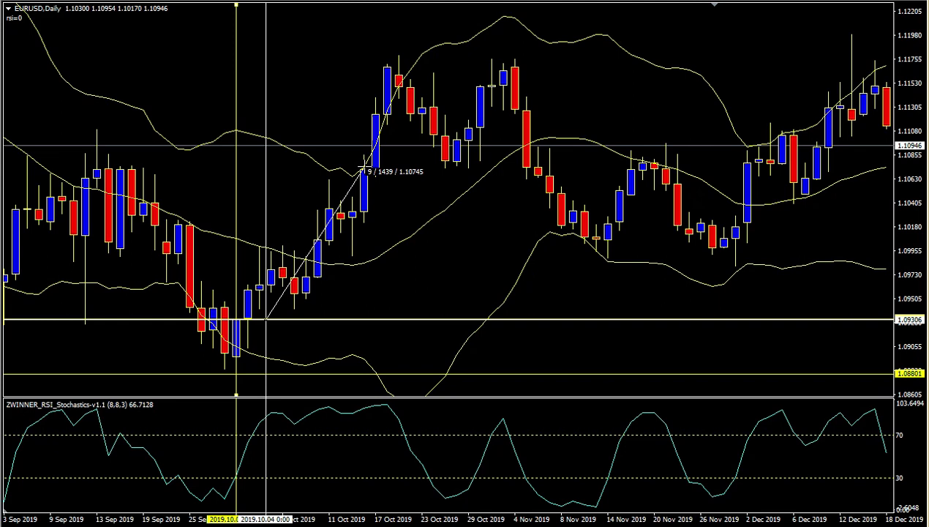
drag(362, 169, 361, 170)
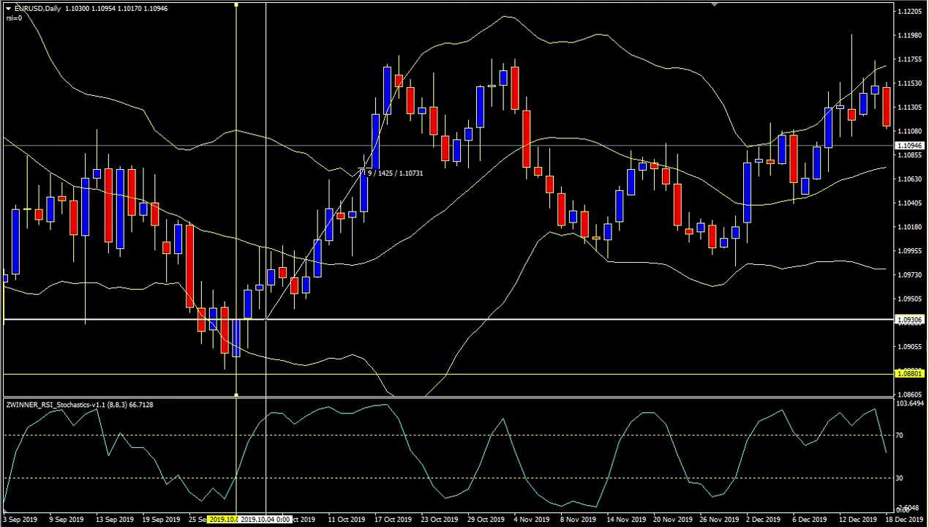
drag(361, 170, 362, 171)
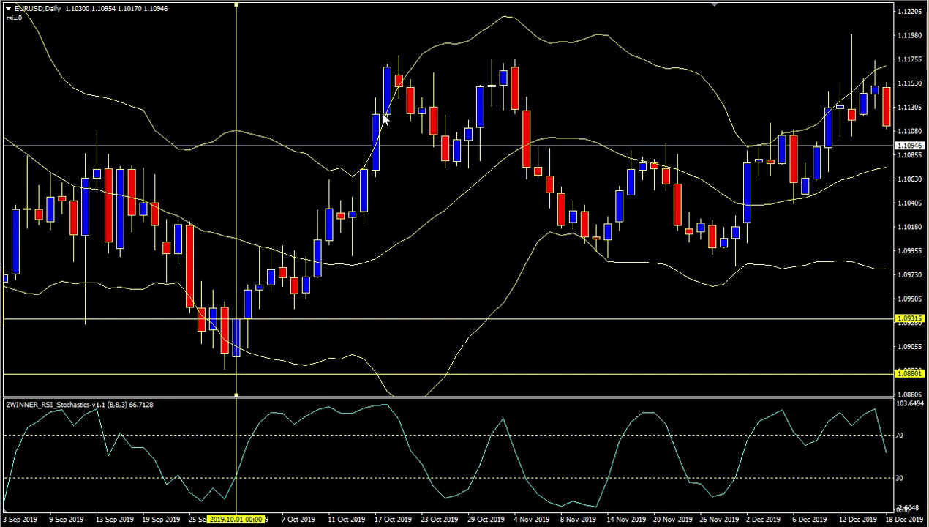
- Move the vertical line from the 1 October candle to the 22 October 2019 candle
mouse_move(378, 120)
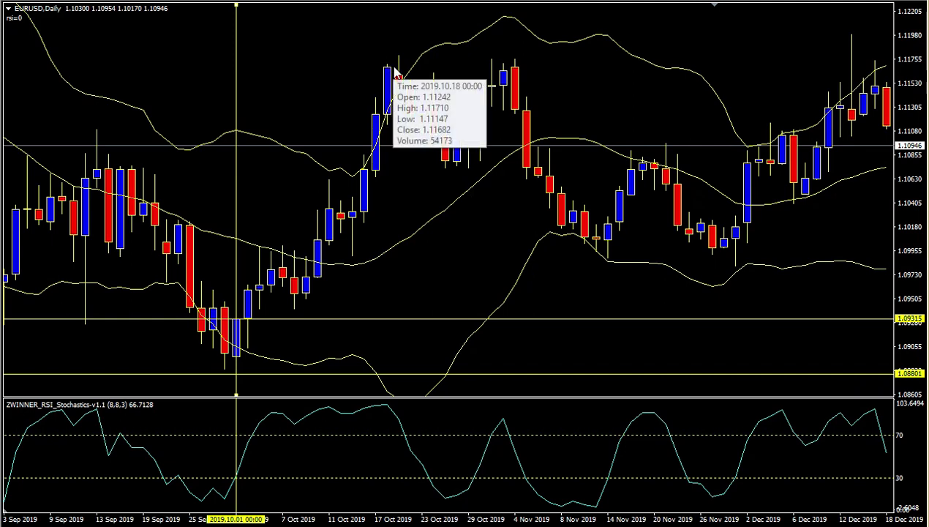
mouse_move(392, 73)
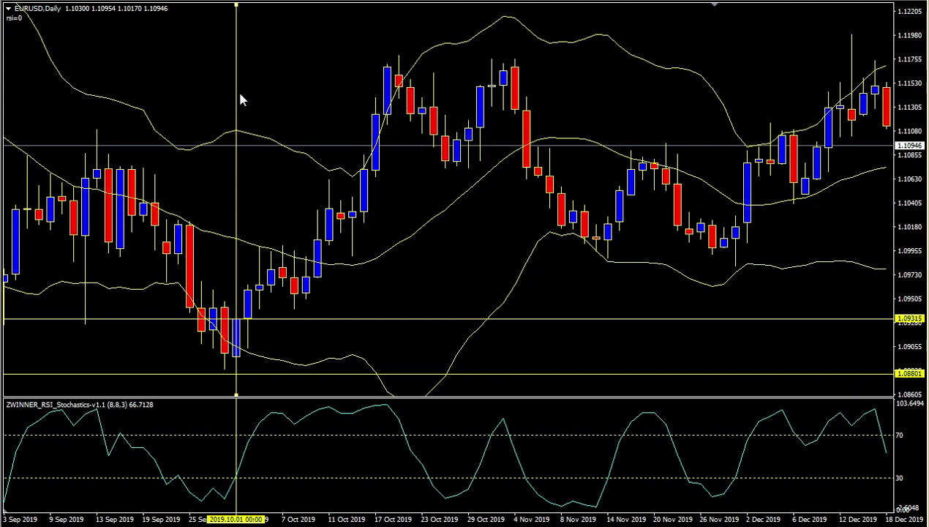
drag(235, 95, 401, 102)
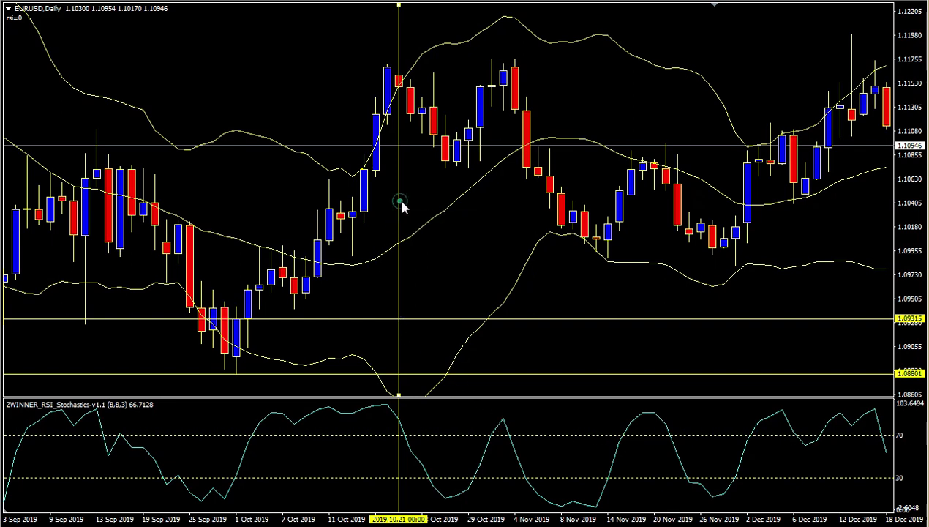
drag(405, 202, 408, 201)
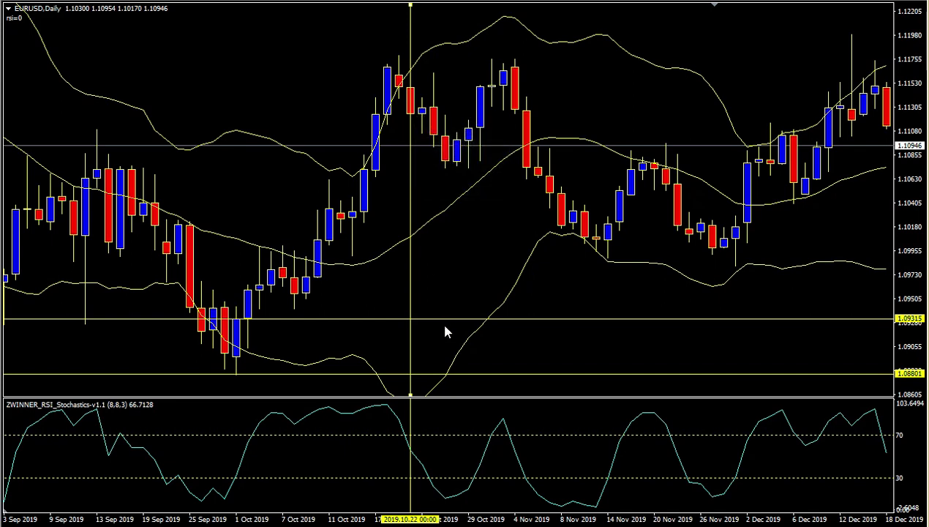
- Move the horizontal lines to the 22 October candle's close at 1.11252 and above the recent swing high at 1.11885
drag(445, 316, 437, 117)
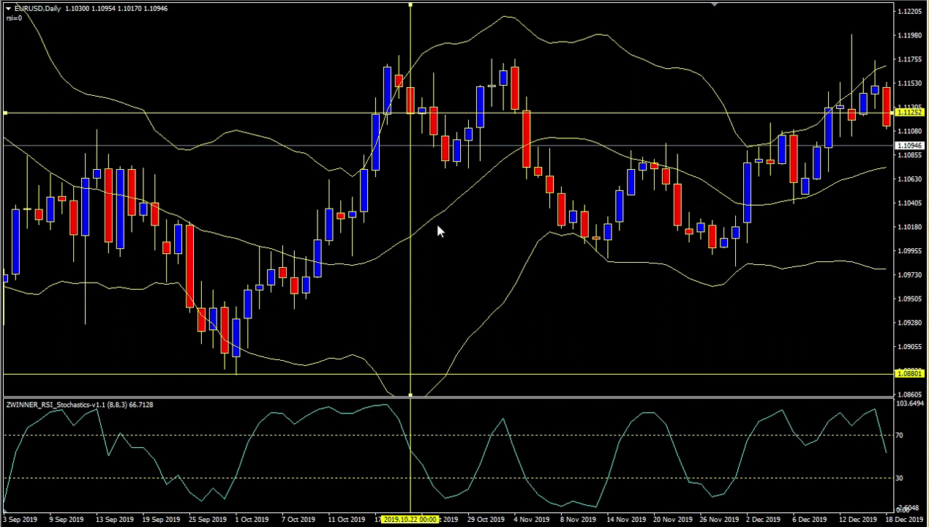
double_click(483, 374)
drag(483, 374, 470, 46)
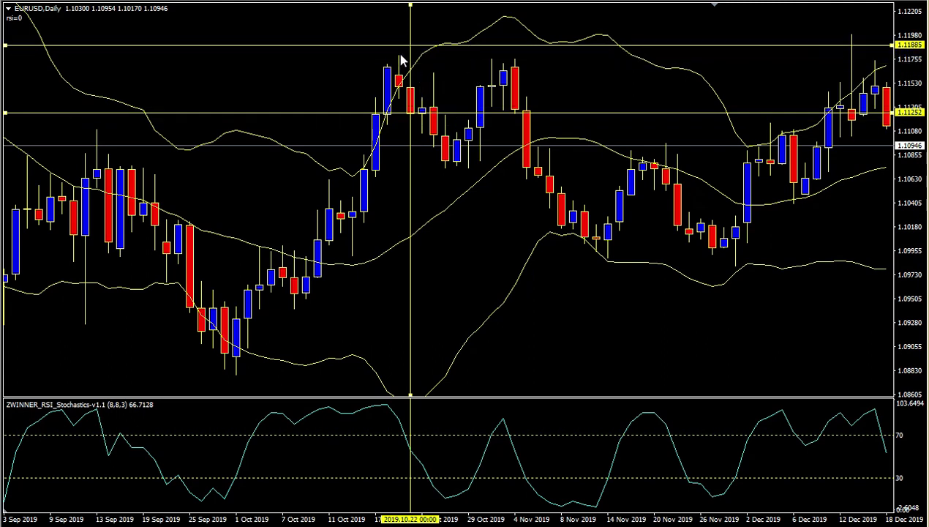
- Measure the price distance from the 1.11252 line up to the 1.11885 line, then down to the 5 November candle
middle_click(338, 95)
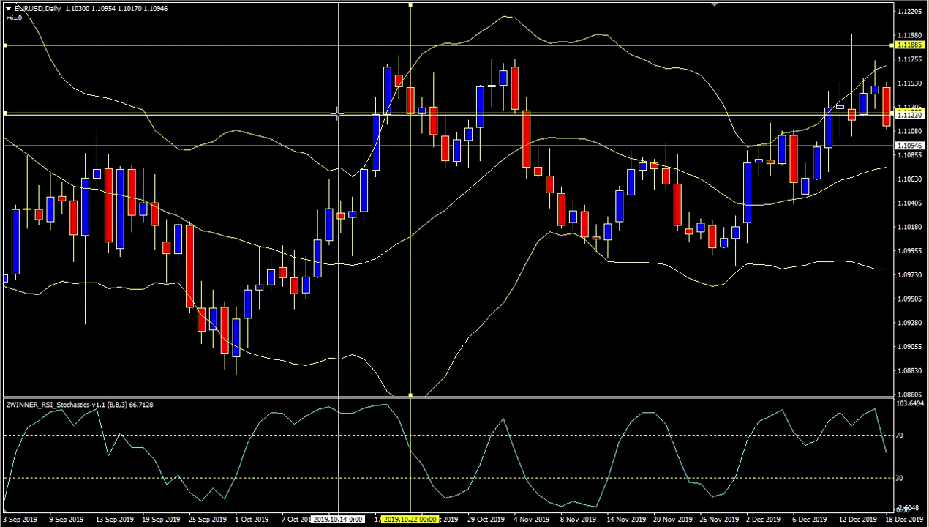
drag(338, 111, 350, 41)
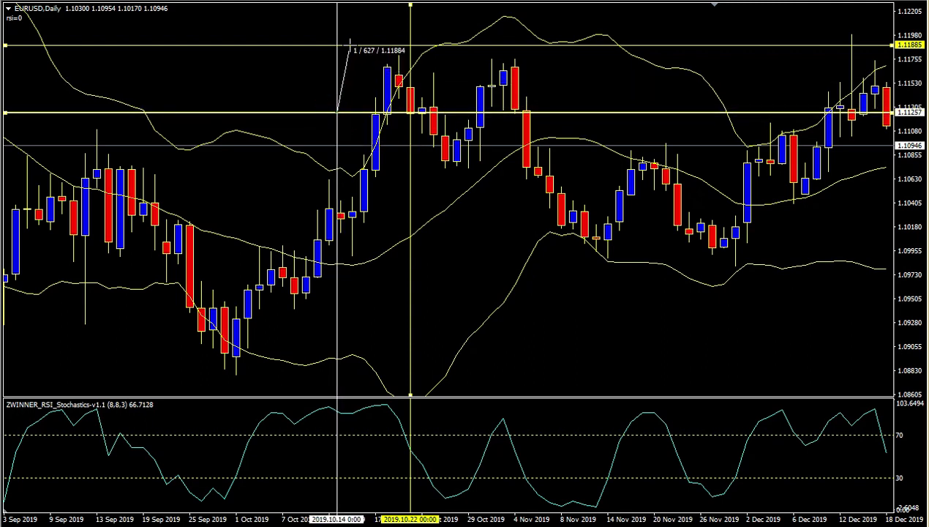
drag(350, 41, 527, 182)
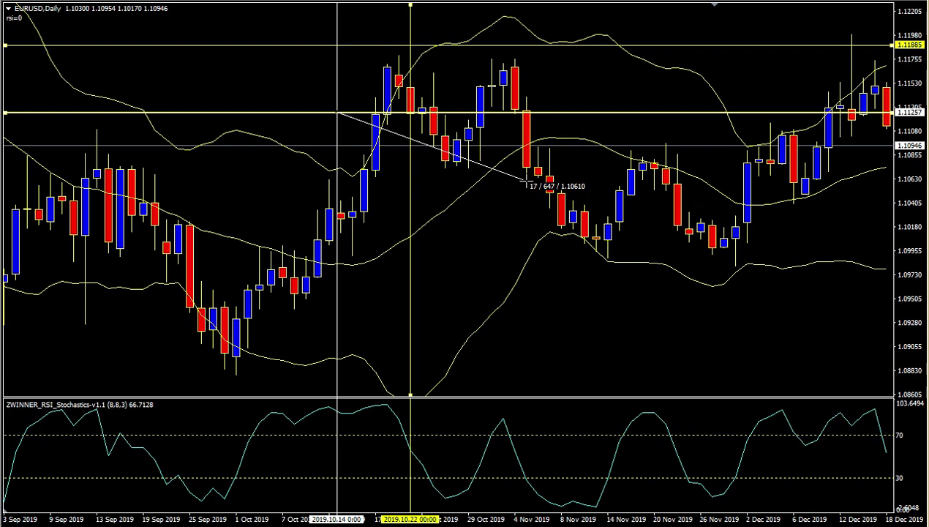
drag(526, 182, 527, 181)
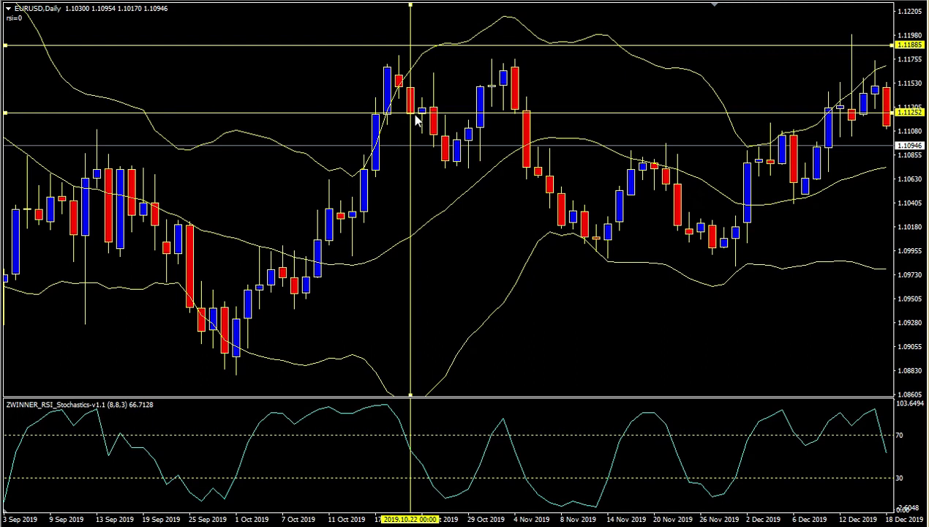
- Measure the price distance from the 22 October close down to the middle Bollinger Band around 5 November and the lower band around 12 November
mouse_move(416, 120)
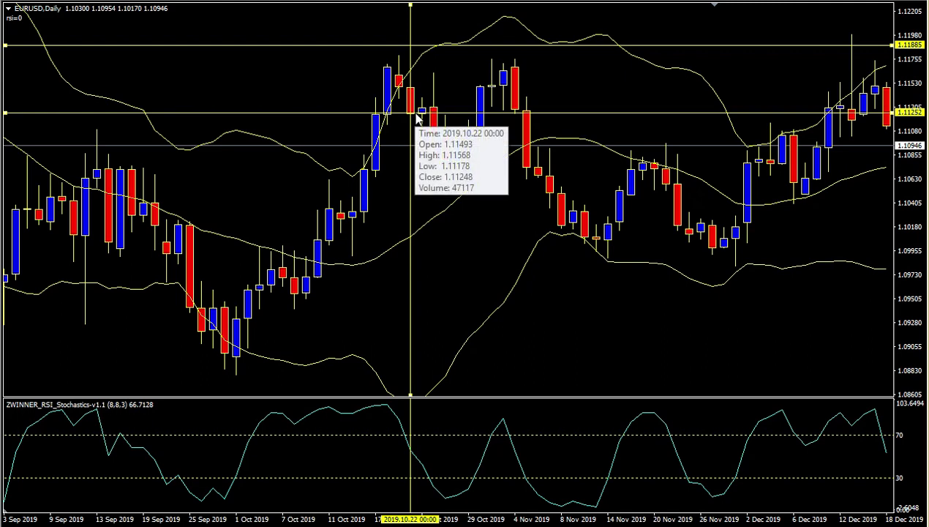
drag(414, 112, 524, 147)
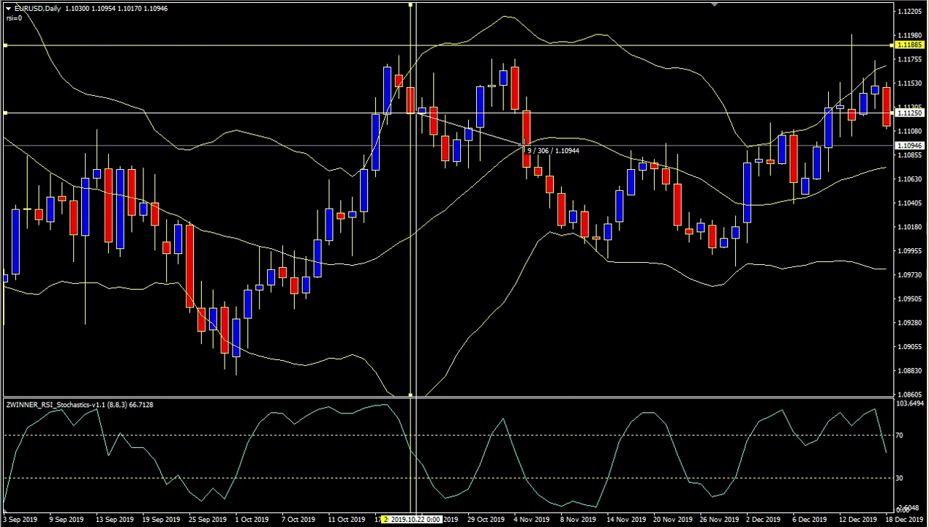
drag(524, 147, 584, 240)
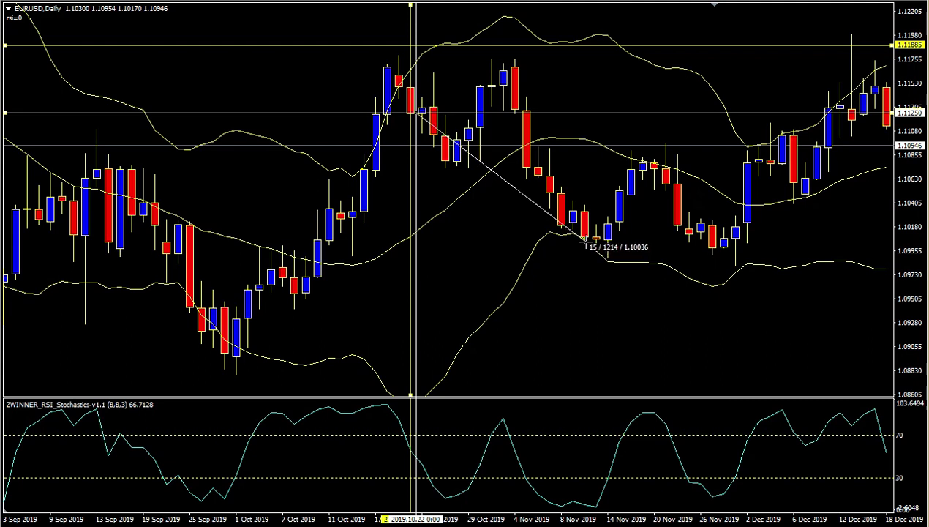
drag(584, 240, 594, 243)
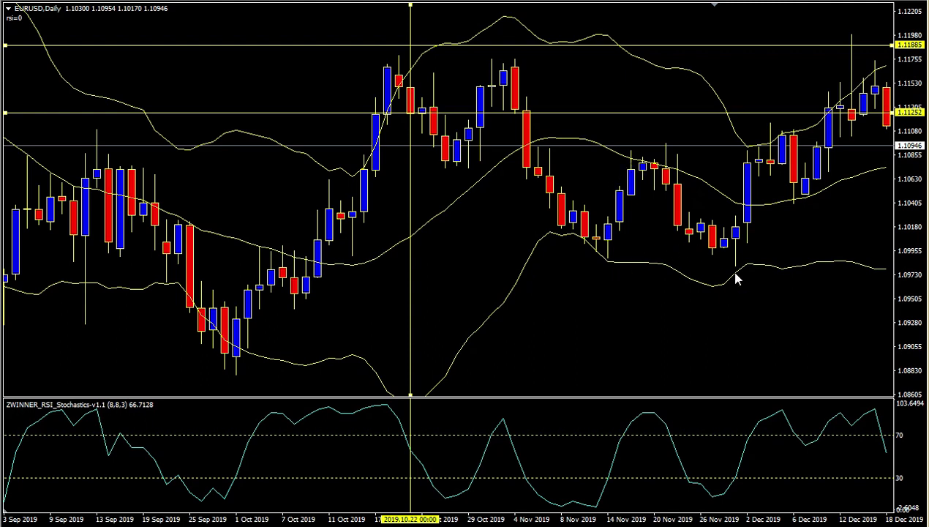
- Move the vertical line forward to the 18 December 2019 candle
scroll(754, 314, down, 5)
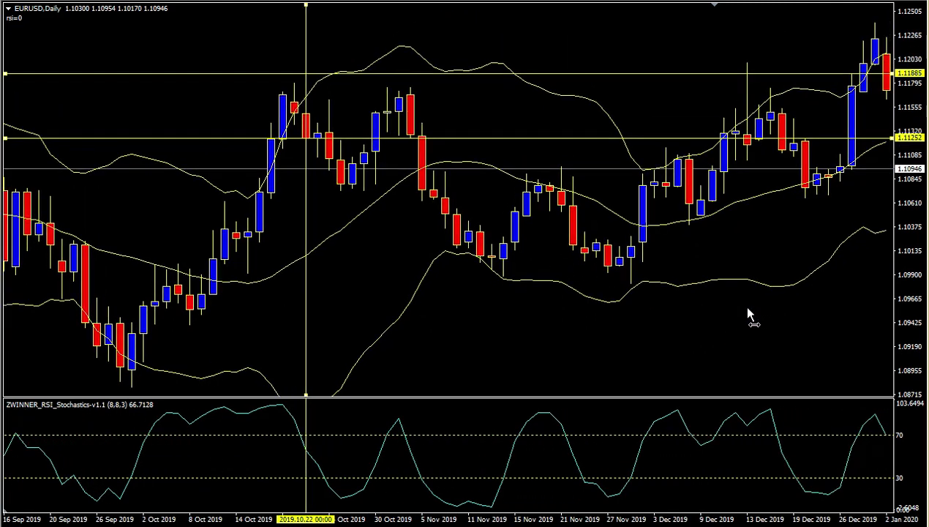
scroll(746, 314, down, 3)
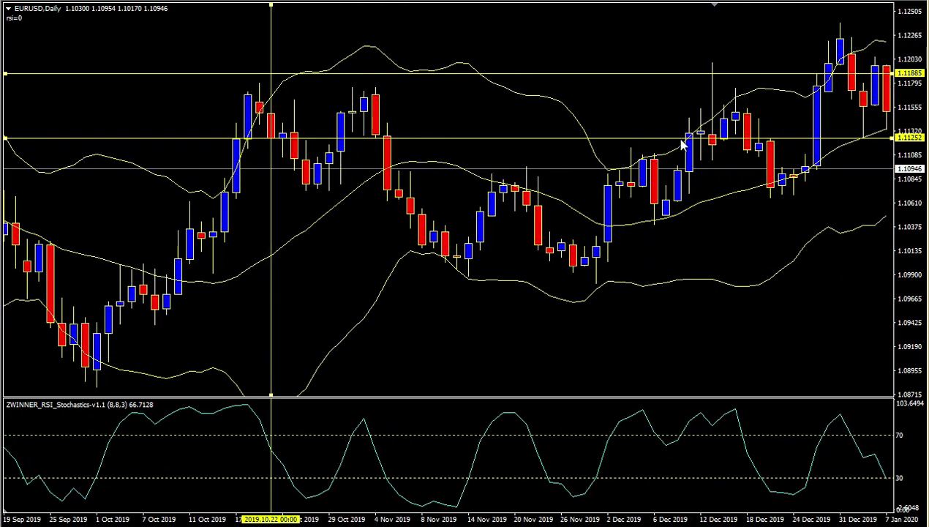
mouse_move(691, 134)
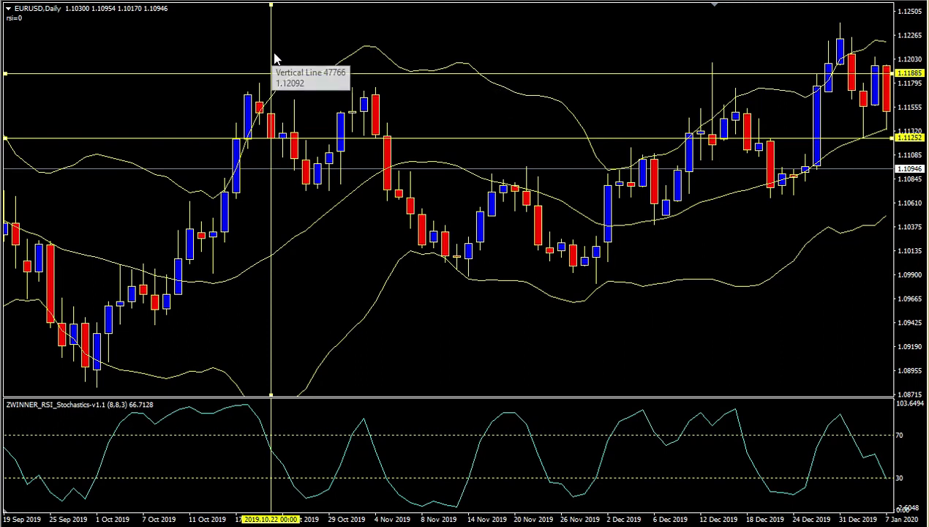
drag(271, 59, 711, 70)
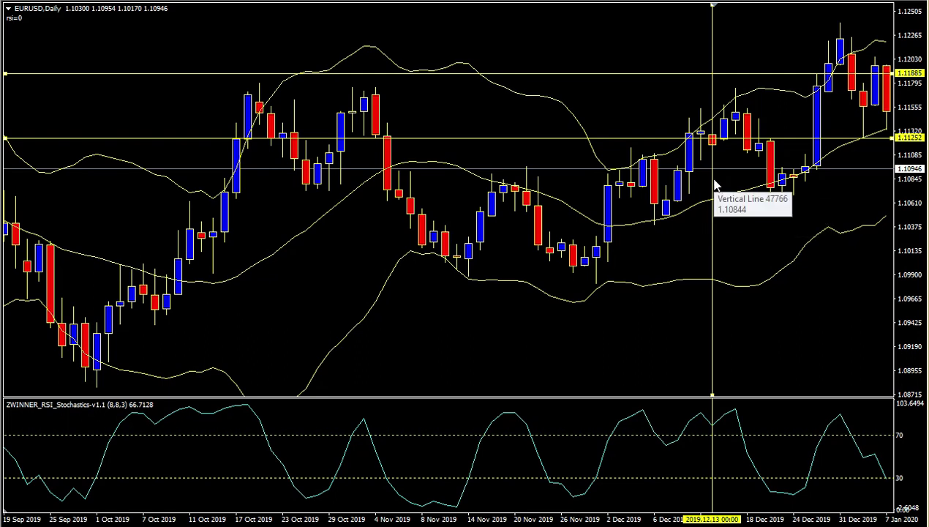
drag(713, 184, 748, 185)
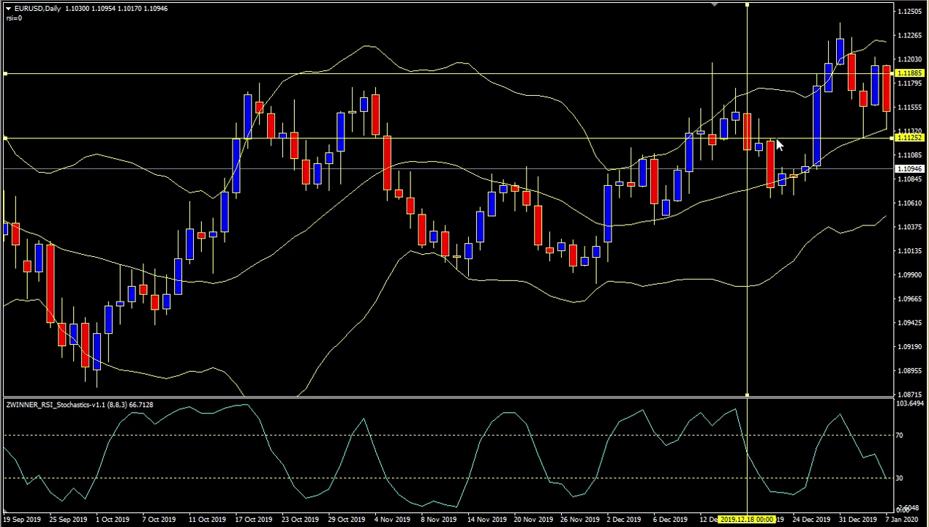
- Move the horizontal lines to the 18 December candle's close at 1.11120 and above the mid-December swing high at 1.12072
drag(789, 139, 791, 156)
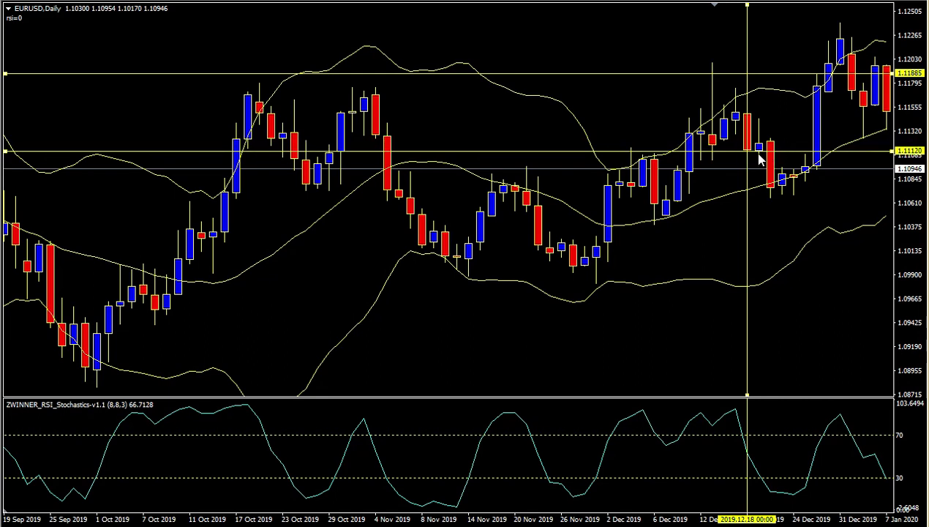
click(682, 73)
drag(682, 73, 682, 57)
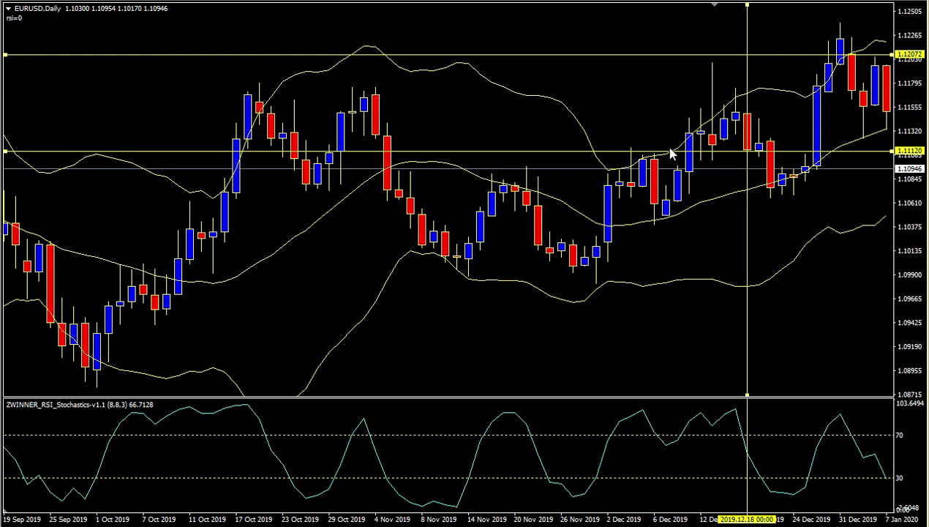
- Measure the price distance from the 1.11120 line down to the middle Bollinger Band around 19 December
middle_click(627, 84)
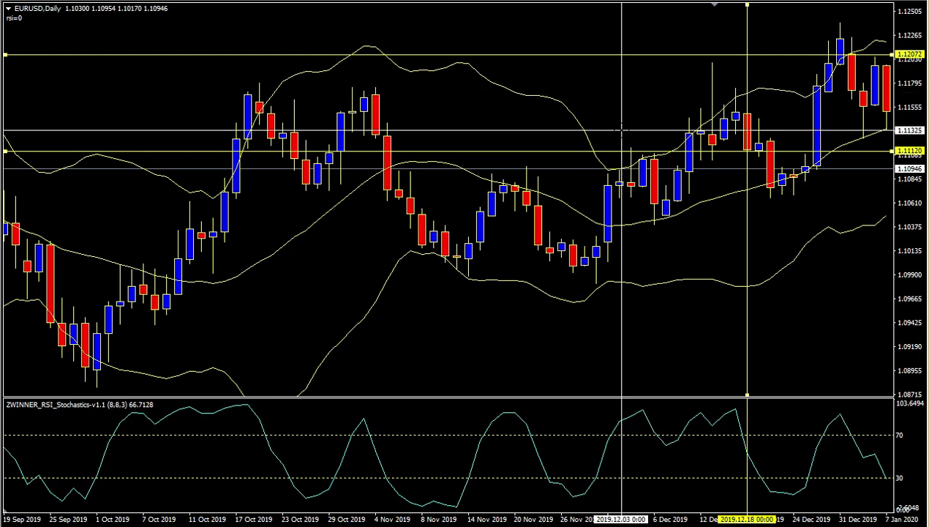
drag(603, 151, 769, 206)
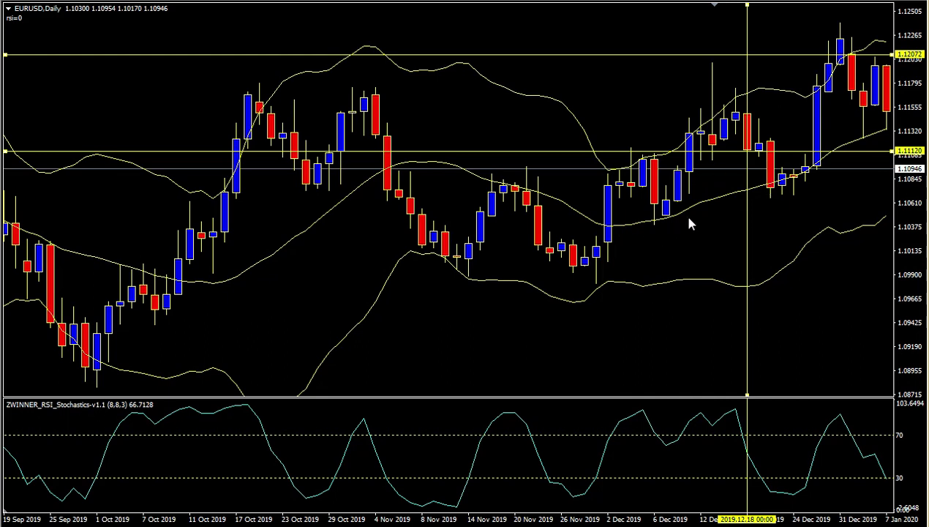
mouse_move(763, 191)
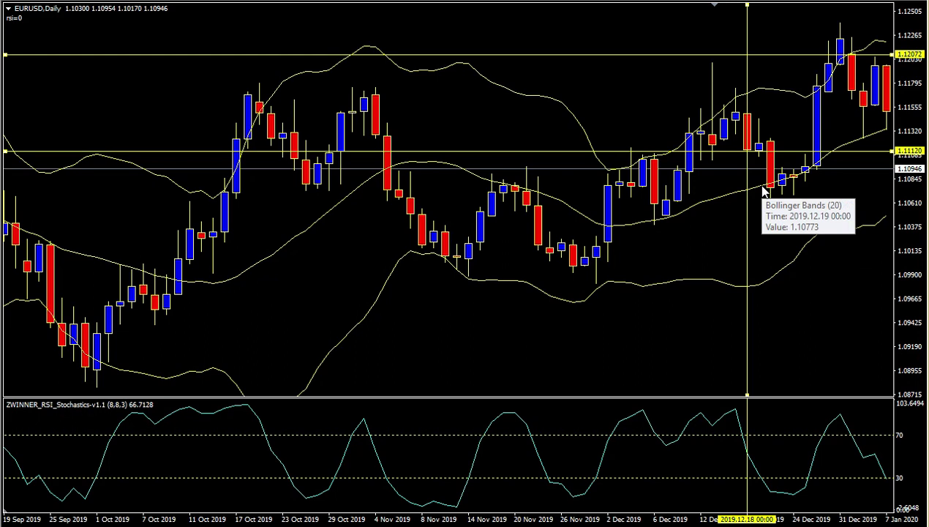
middle_click(786, 152)
mouse_move(784, 151)
drag(783, 151, 783, 176)
drag(778, 177, 761, 189)
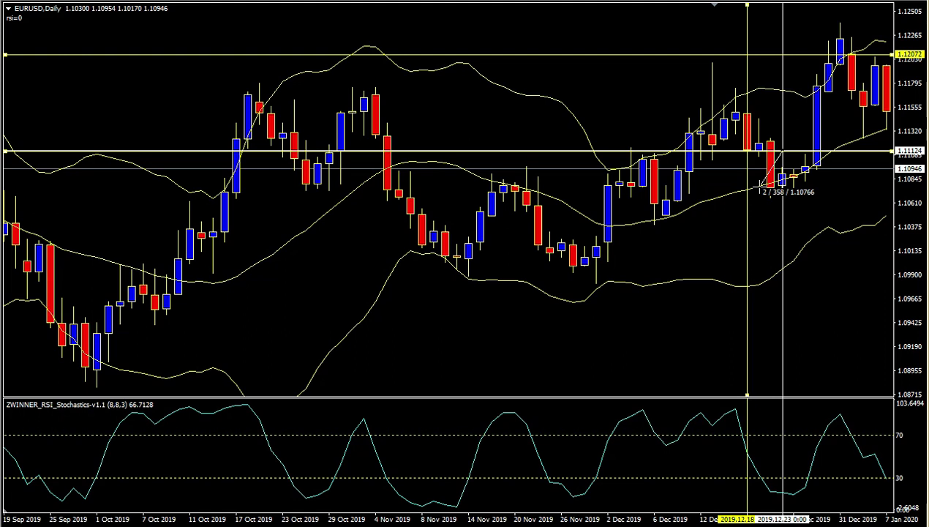
drag(783, 150, 753, 185)
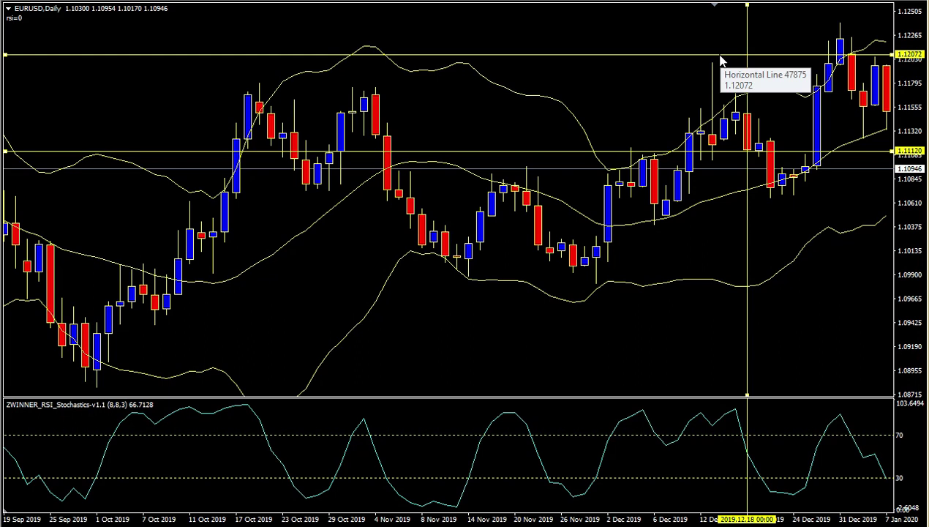
- Lower the stop line to the top of the 18 December candle at 1.11492 and measure its distance from the 1.11120 line
drag(720, 57, 741, 121)
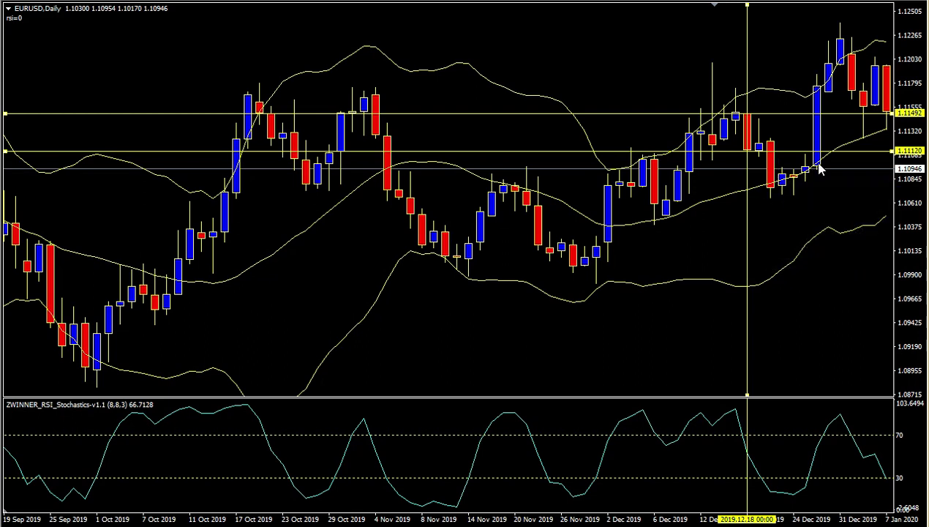
middle_click(798, 121)
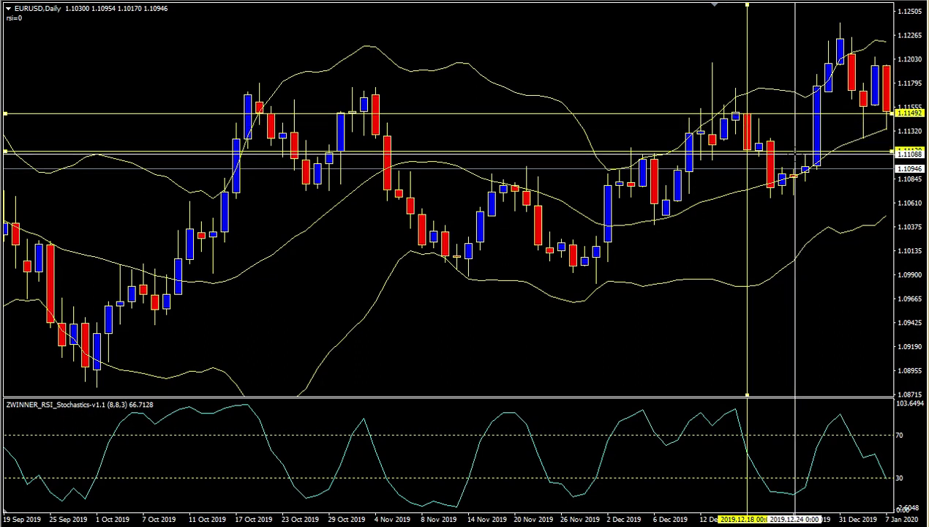
drag(794, 150, 790, 112)
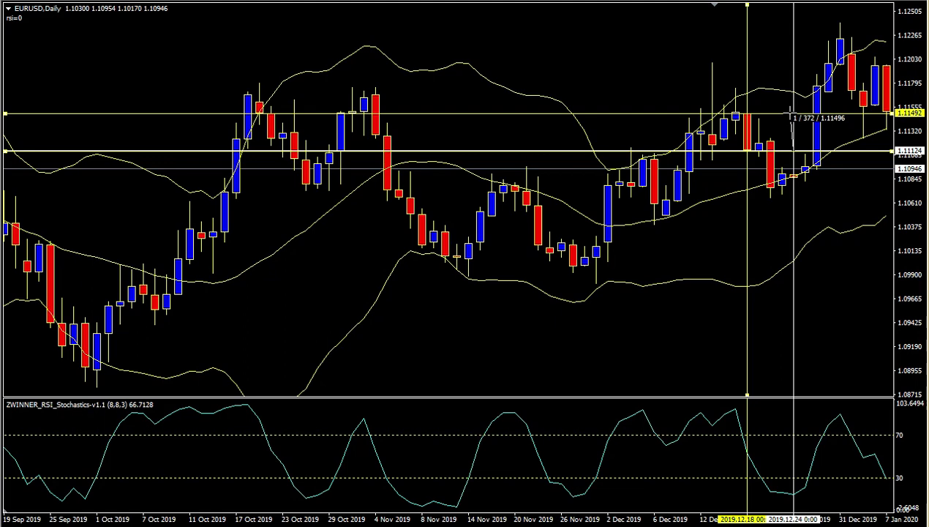
drag(790, 112, 790, 114)
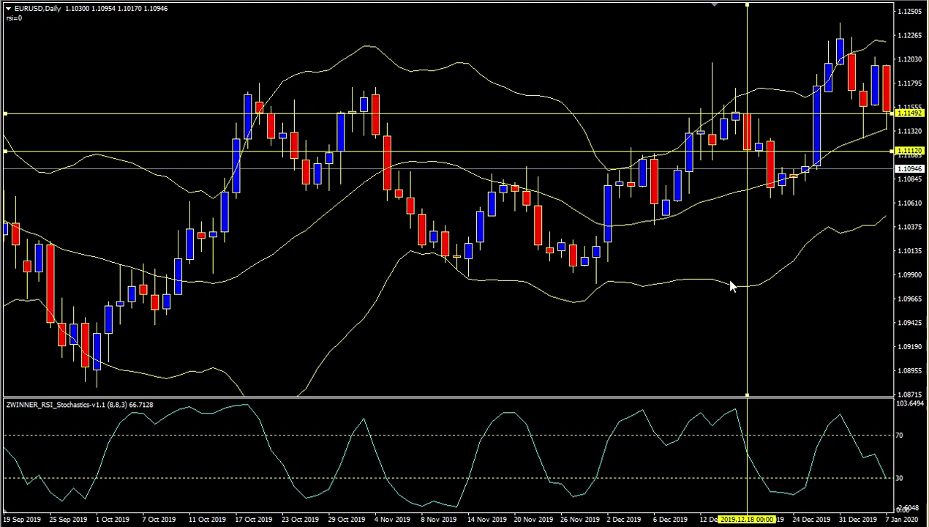
- Move the vertical line forward to the 2 January 2020 candle
scroll(838, 189, down, 5)
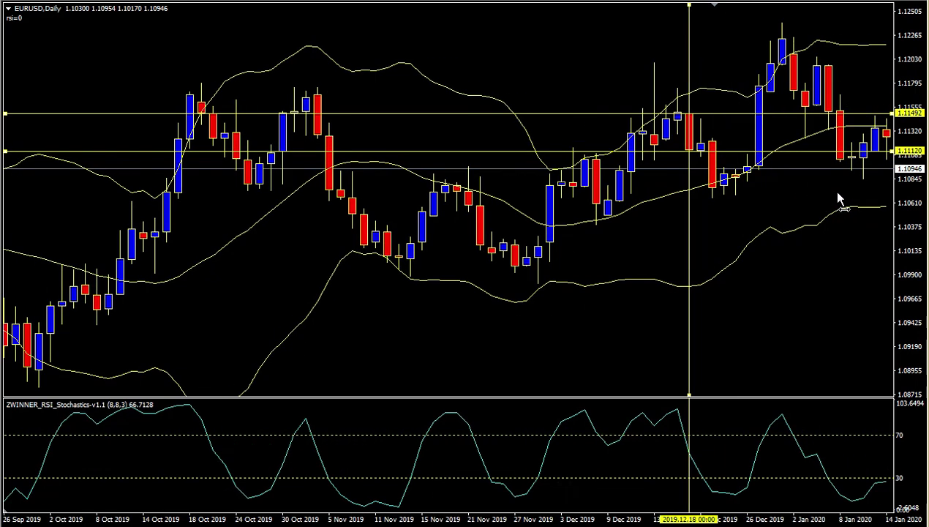
scroll(829, 202, down, 2)
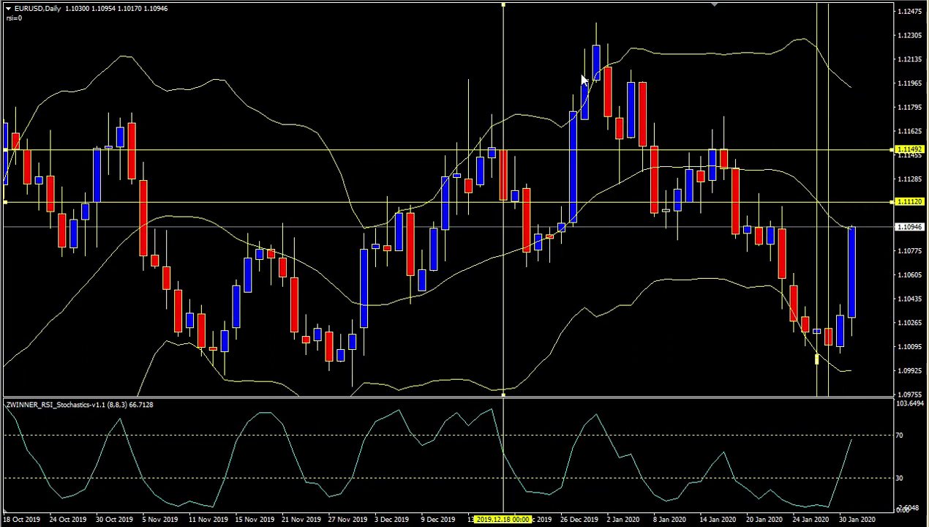
mouse_move(574, 115)
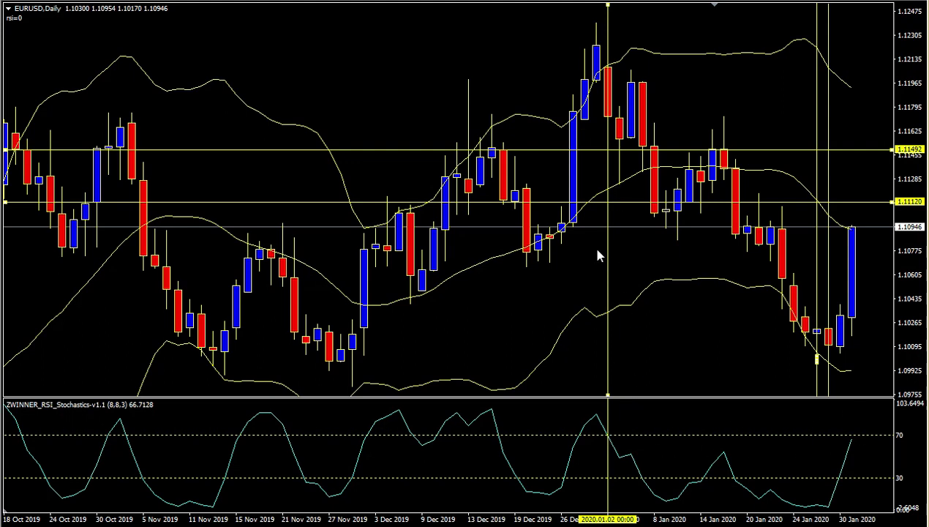
- Move the horizontal lines to the 2 January candle's close at 1.11737 and above the recent swing high at 1.12453
drag(596, 155, 597, 116)
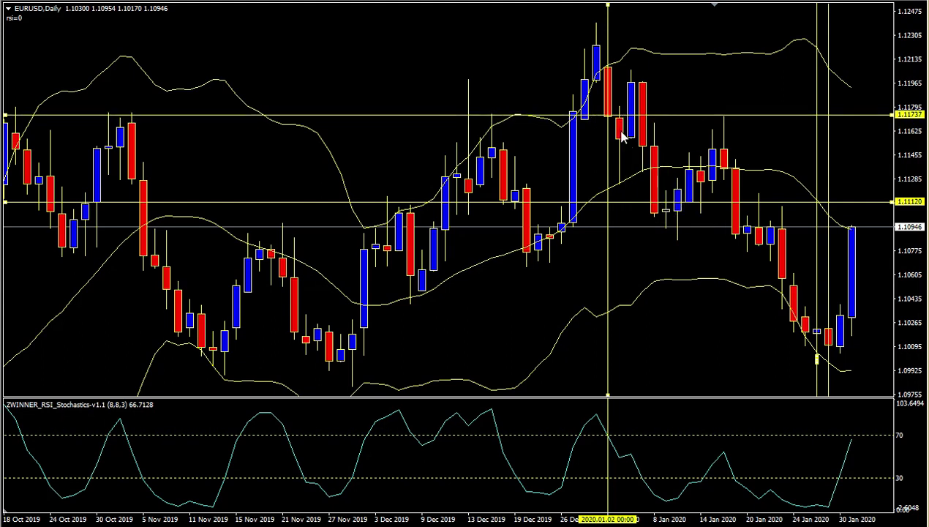
mouse_move(603, 38)
mouse_move(616, 204)
drag(616, 204, 621, 17)
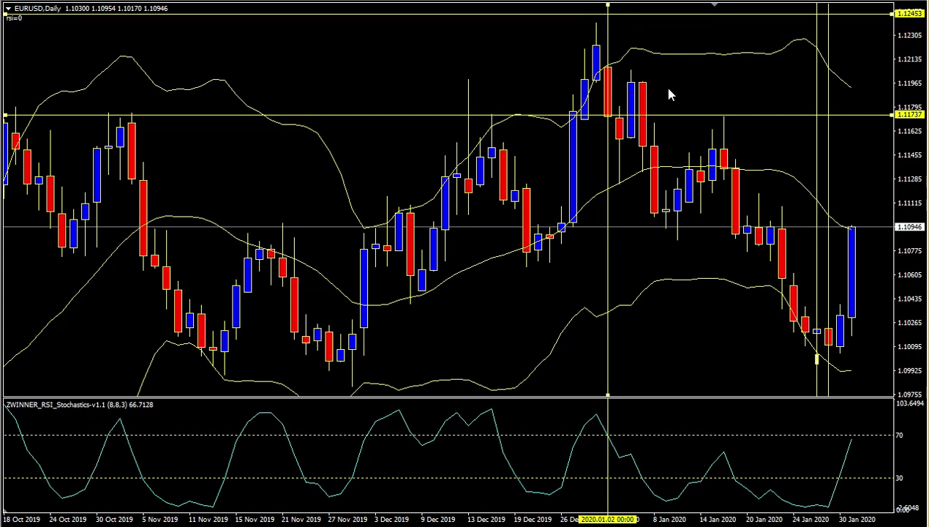
- Measure the price distance from the 1.11737 line down to the lower Bollinger Band around 23 January, and inspect the band's value at 8 January
drag(680, 115, 648, 206)
middle_click(681, 114)
drag(681, 114, 780, 294)
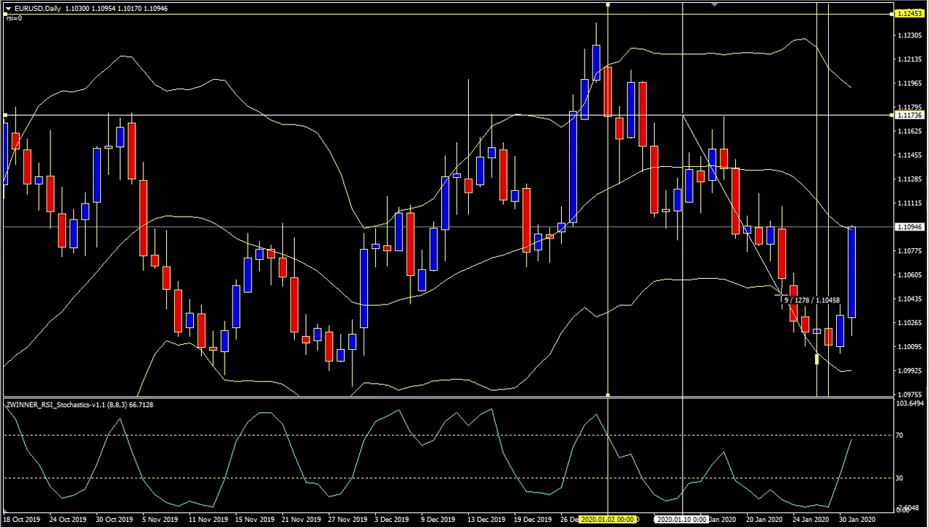
drag(780, 294, 780, 296)
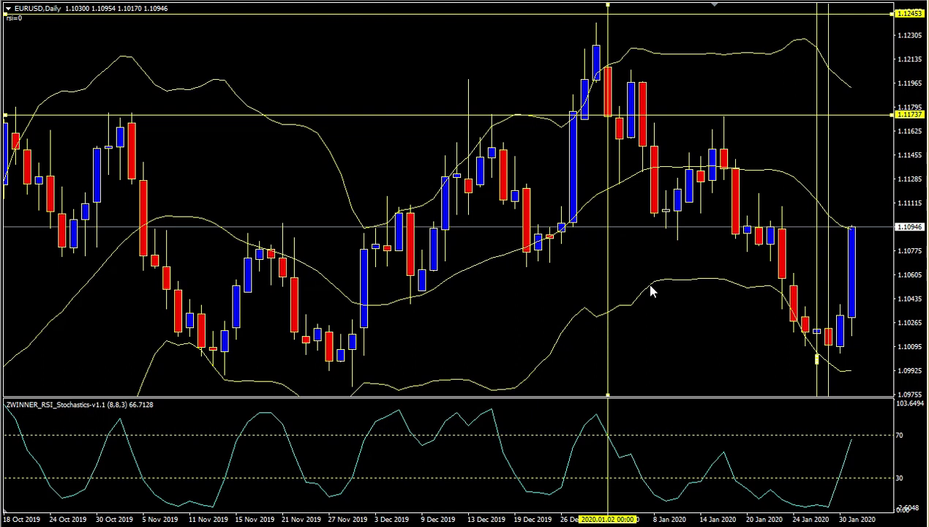
mouse_move(654, 290)
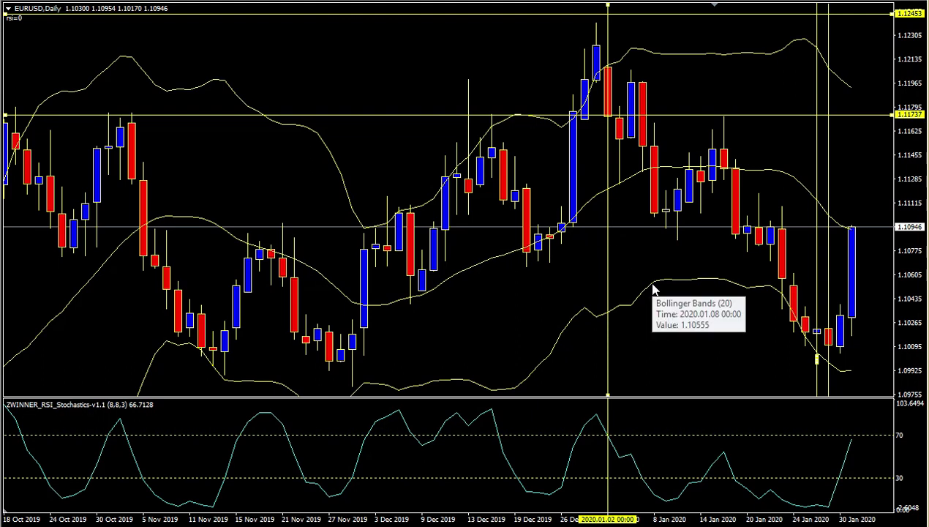
mouse_move(668, 59)
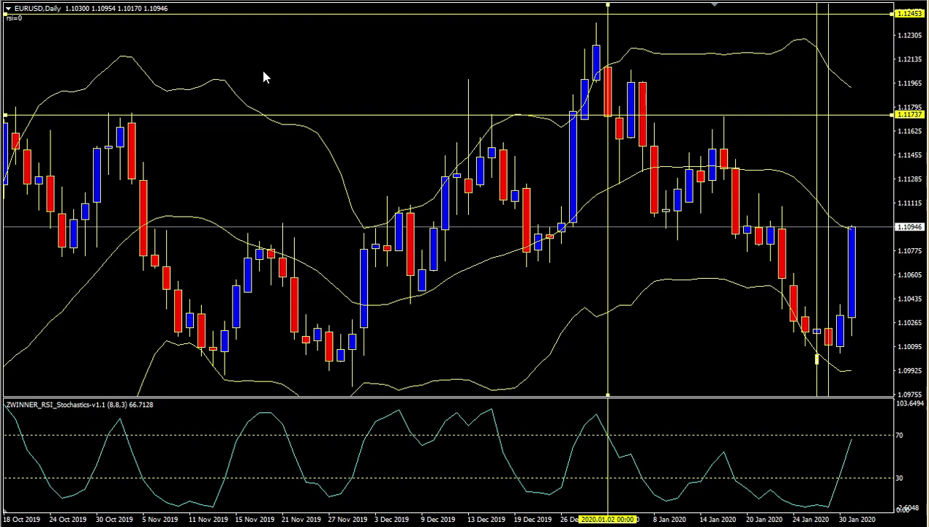
mouse_move(272, 64)
mouse_down()
mouse_move(296, 64)
mouse_move(282, 65)
mouse_up()
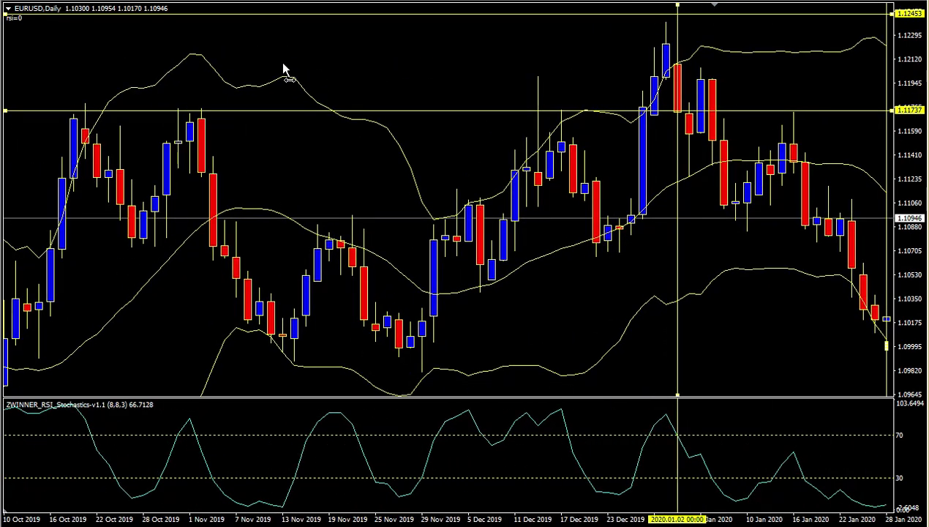